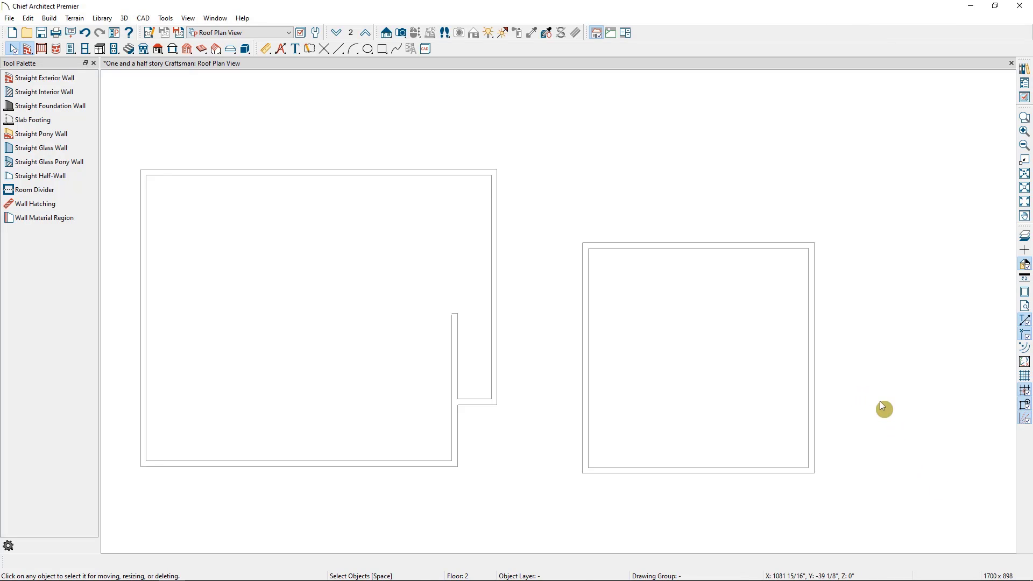
Step: Cut a back-clipped cross section line through the right building in the plan
click(387, 33)
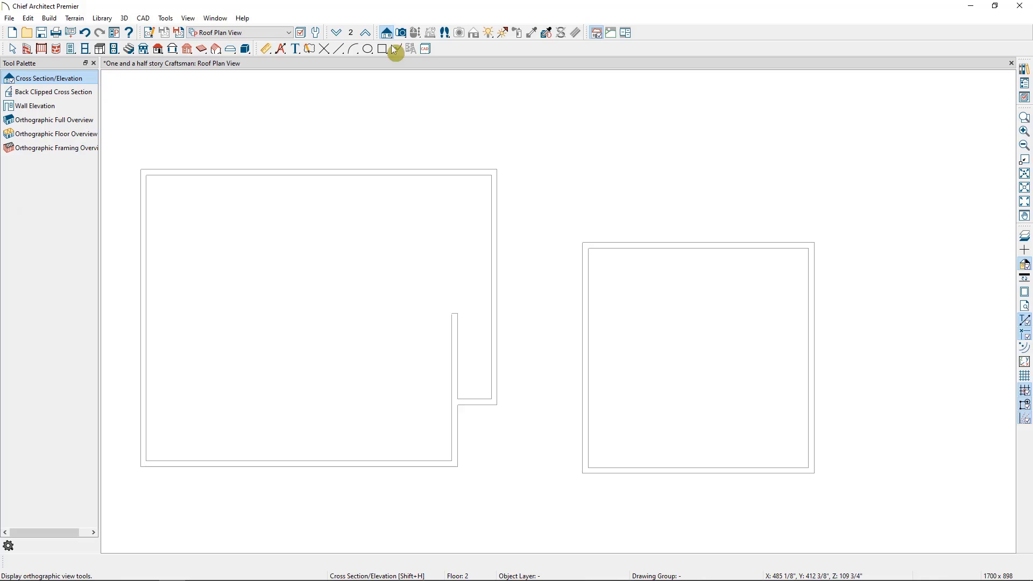
click(69, 92)
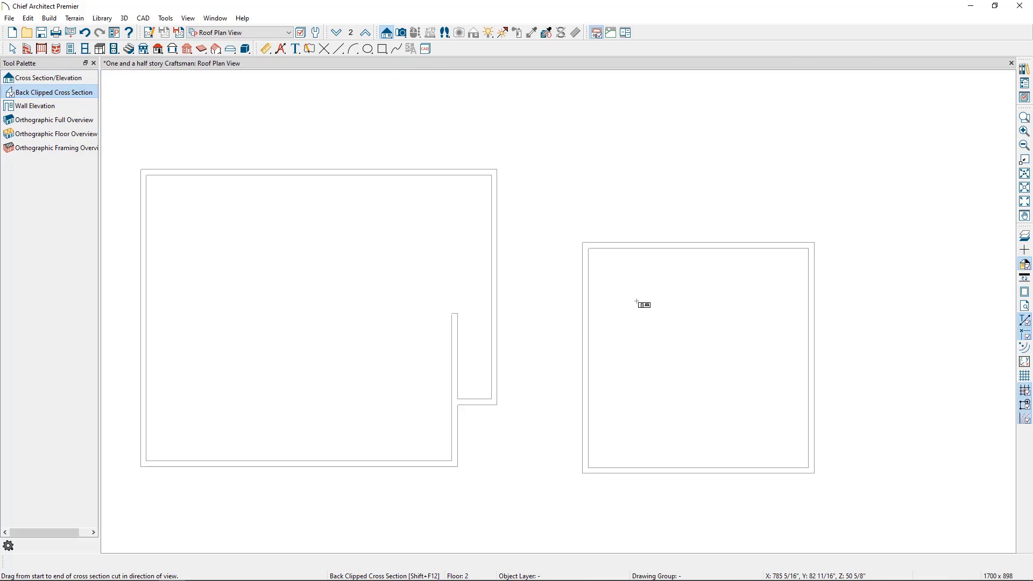
drag(639, 301, 637, 283)
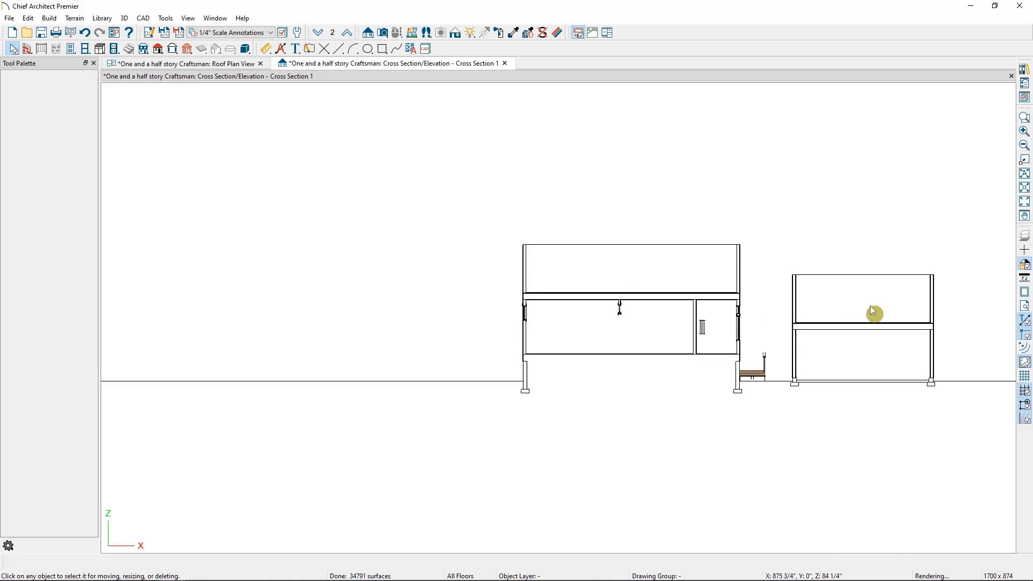
Step: Dock Cross Section 1 beside the roof plan and recentre both buildings in the plan
scroll(875, 310, up, 5)
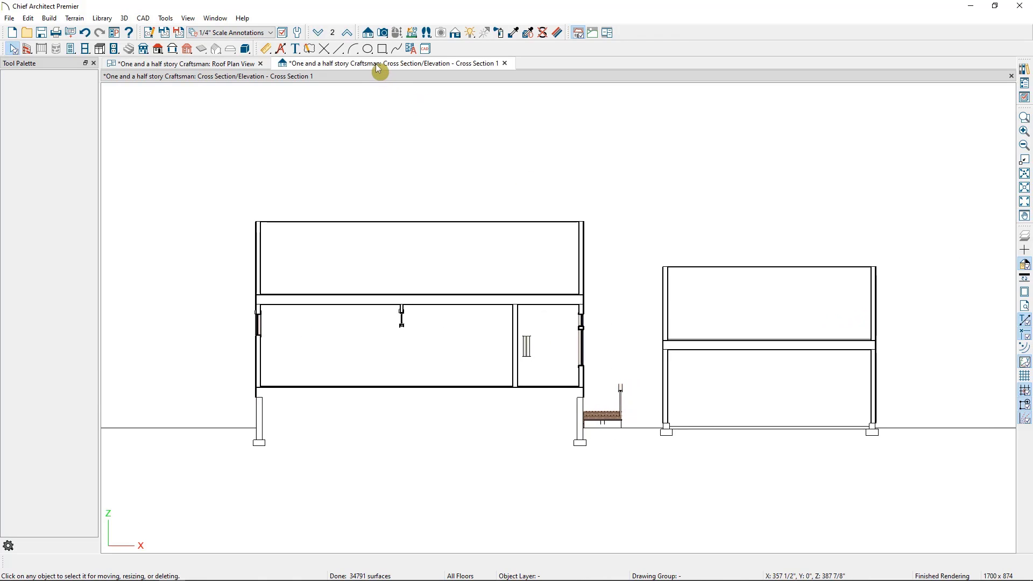
drag(377, 64, 764, 89)
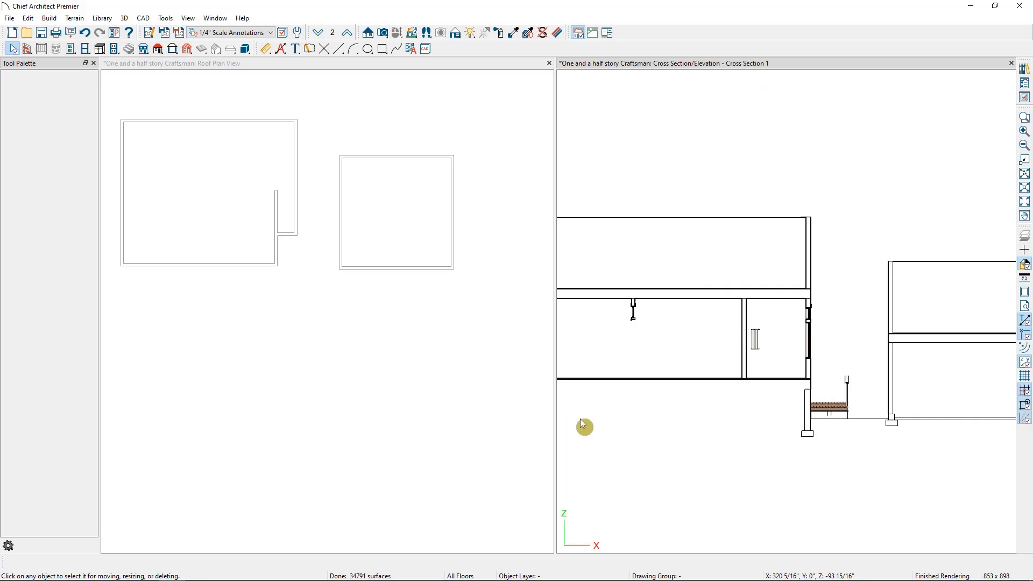
middle_drag(367, 276, 401, 408)
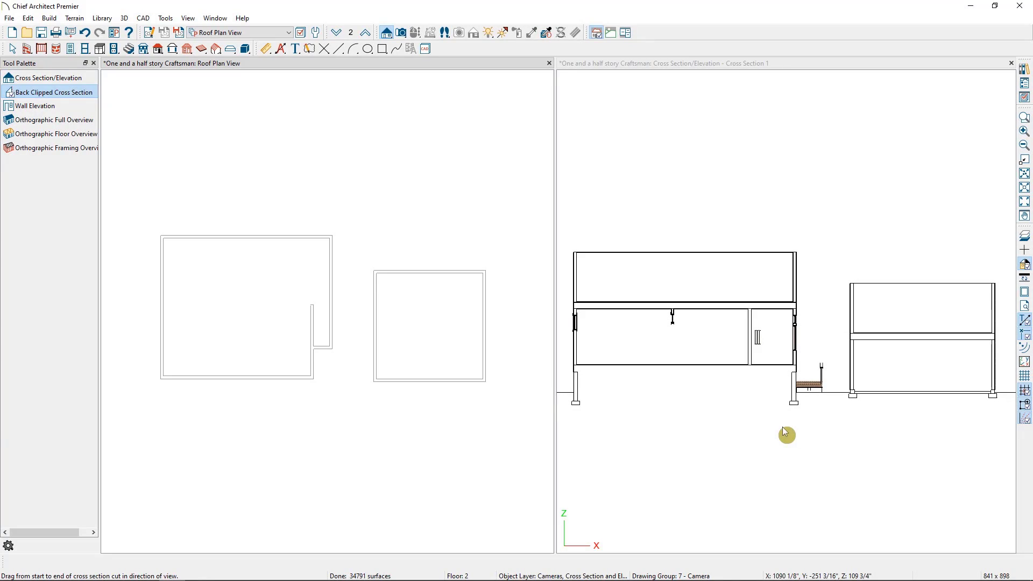
Step: In Build Roof settings, enable Build Roof Planes and Auto Rebuild Roofs, then apply
click(48, 18)
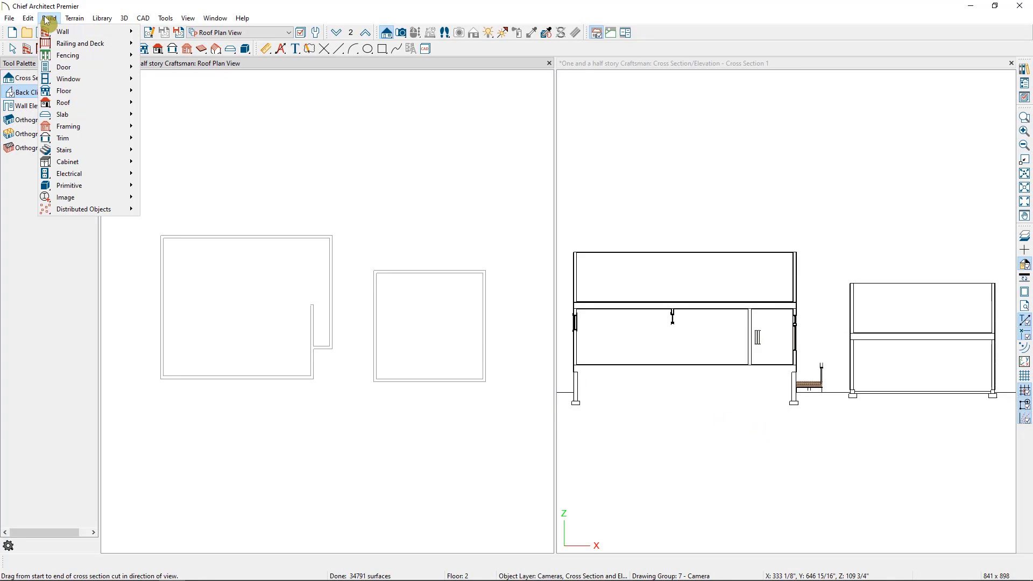
mouse_move(100, 103)
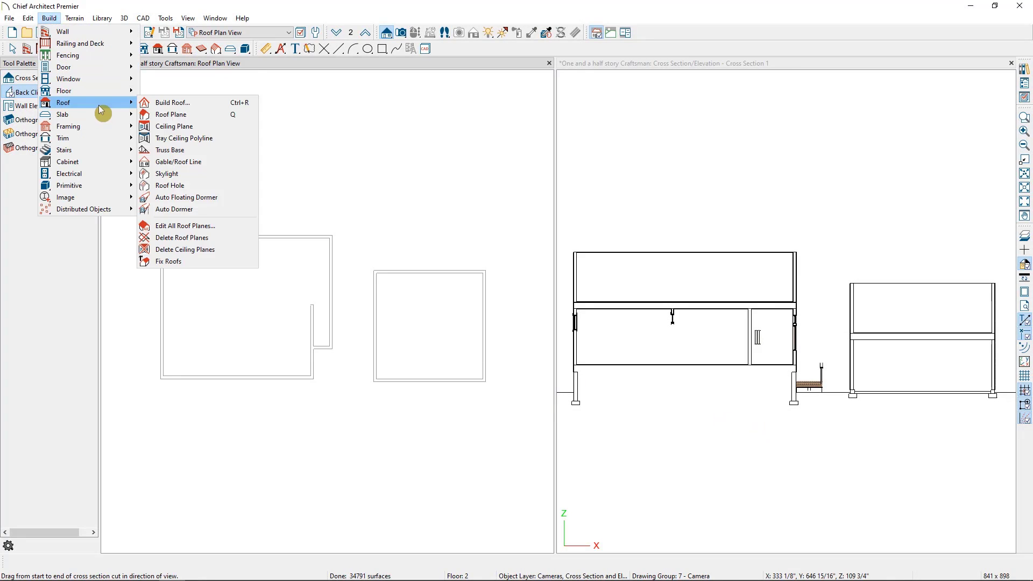
click(168, 102)
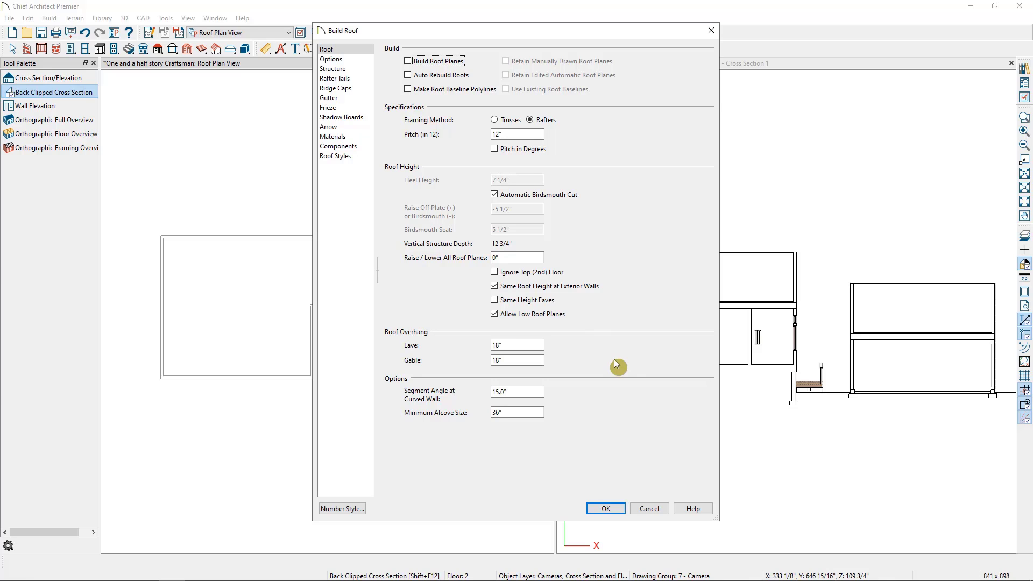
click(408, 62)
click(408, 75)
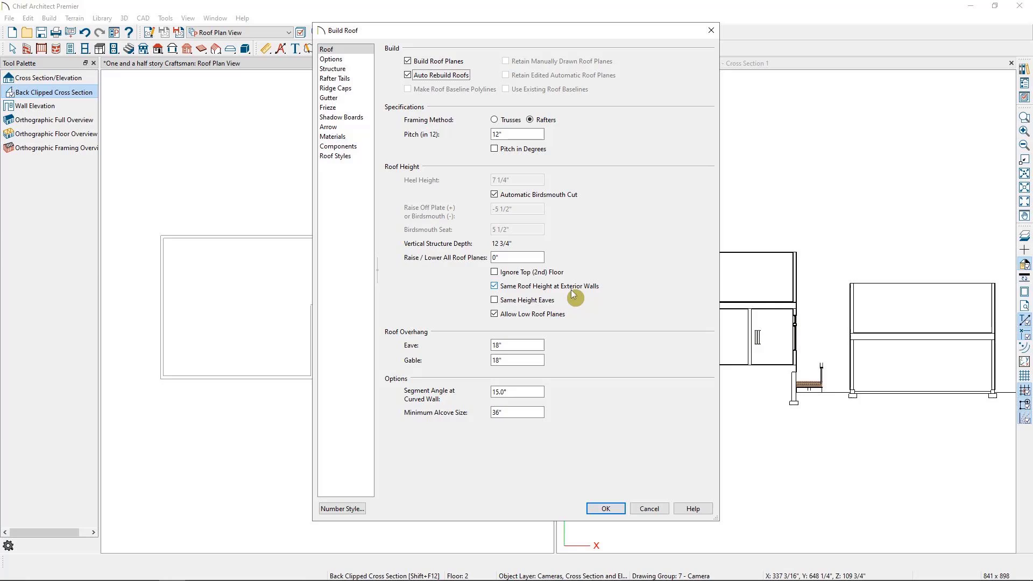
click(606, 508)
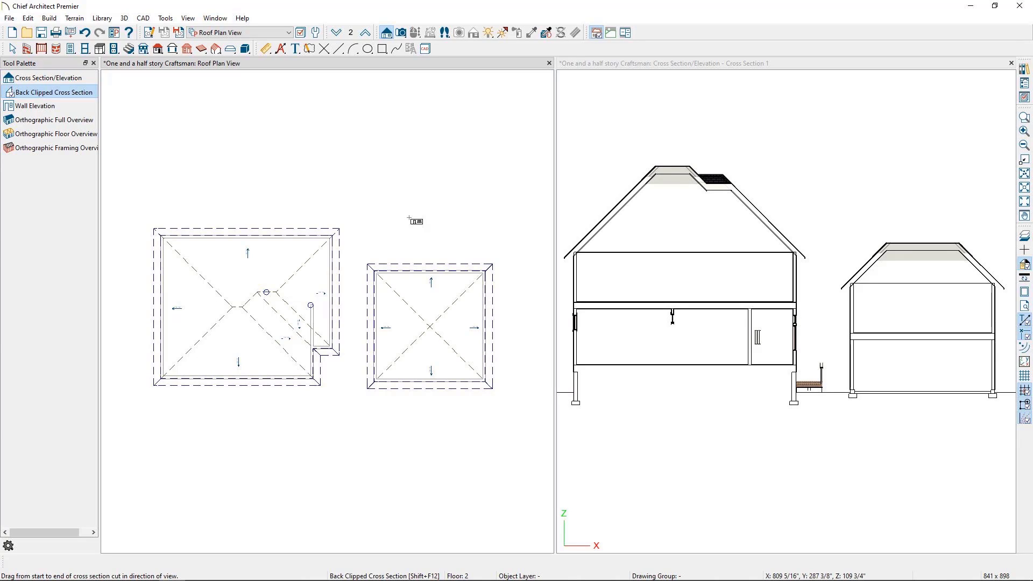
Step: Once the hip roofs generate, return to Select Objects
key(space)
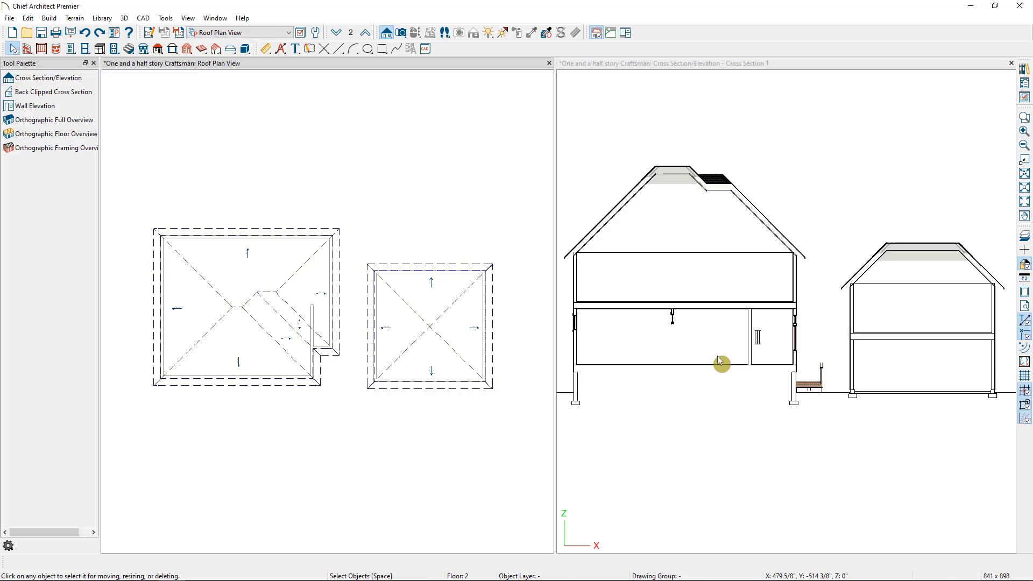
Step: Convert both buildings' top and bottom walls, plus the left notch wall, to gable walls
click(454, 387)
shift+click(431, 275)
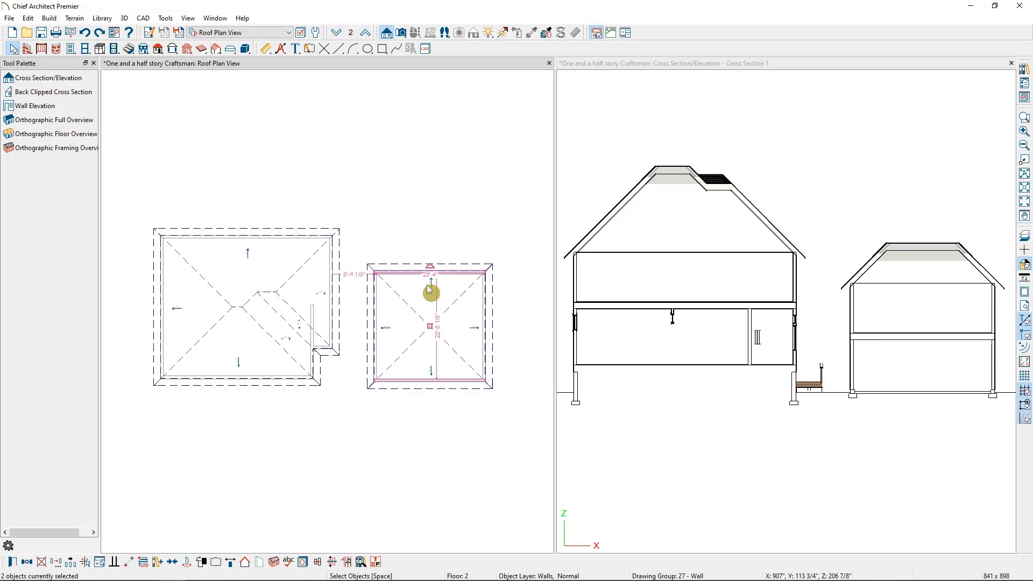
shift+click(248, 380)
shift+click(327, 353)
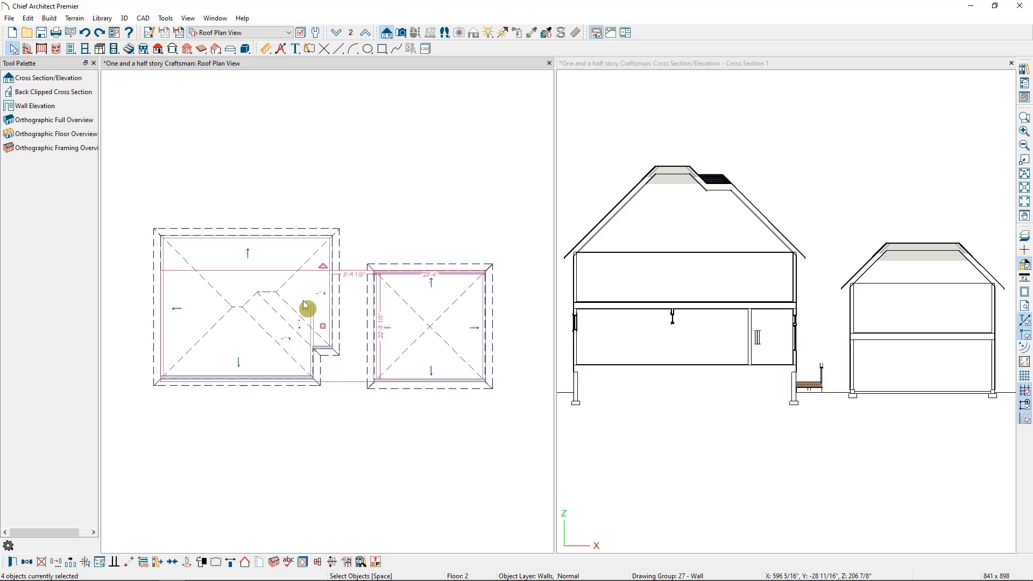
shift+click(277, 237)
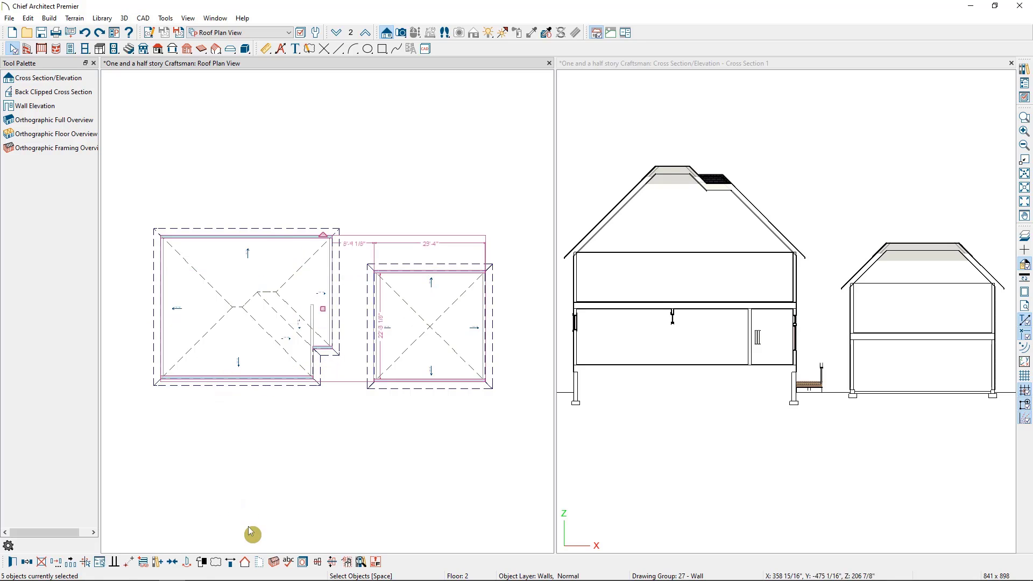
click(245, 563)
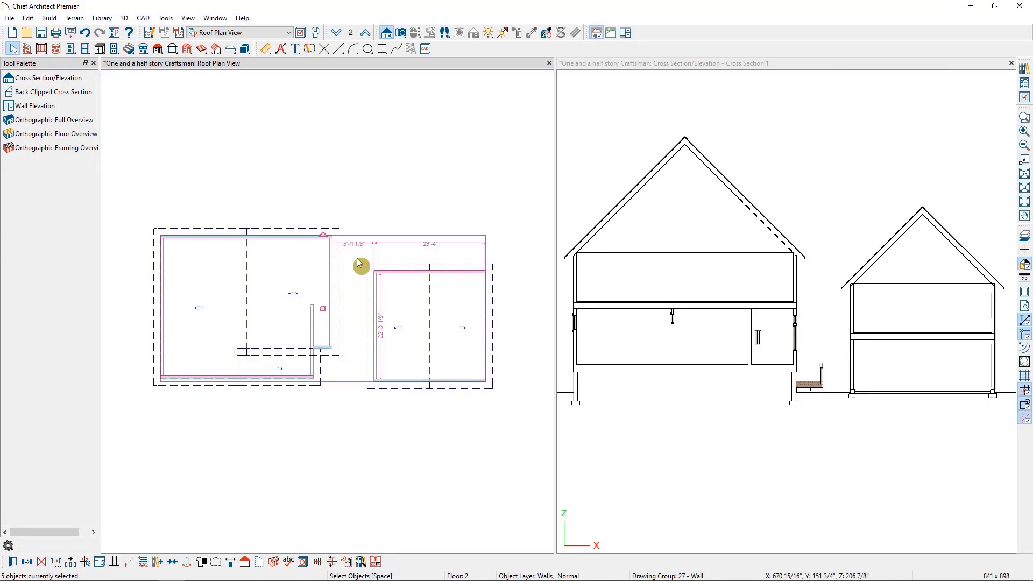
click(371, 32)
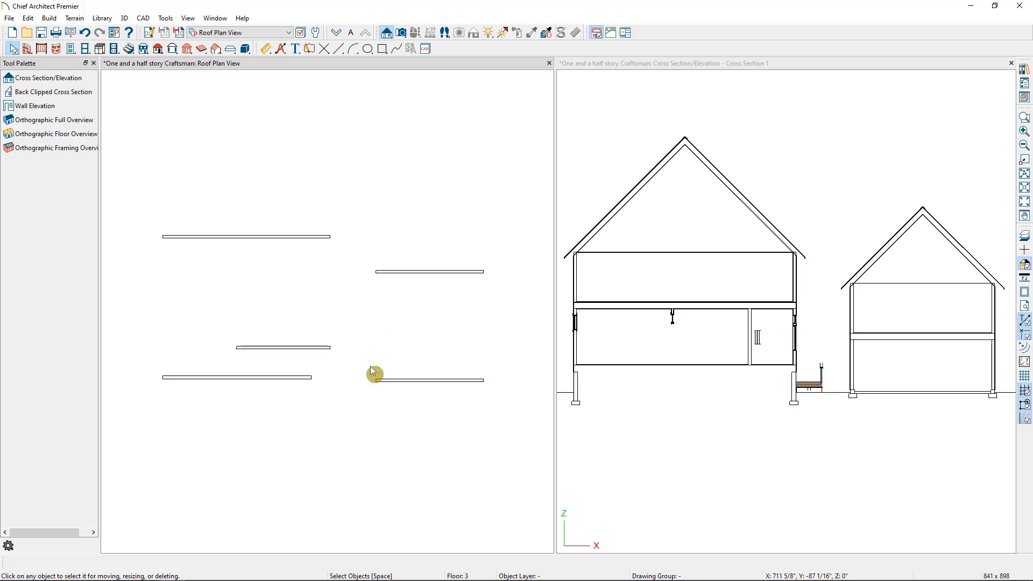
click(27, 49)
drag(181, 325, 180, 266)
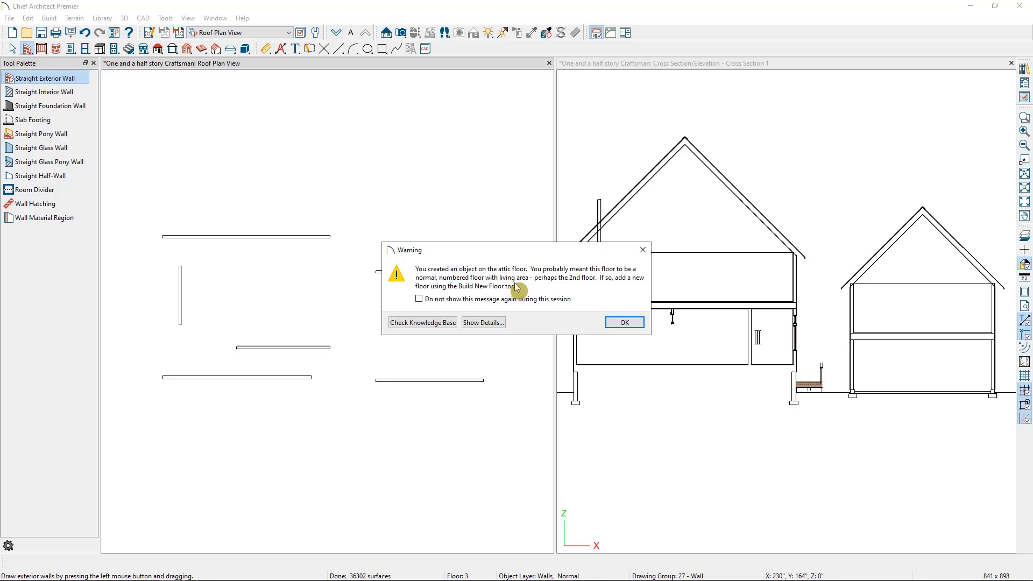
click(629, 323)
key(space)
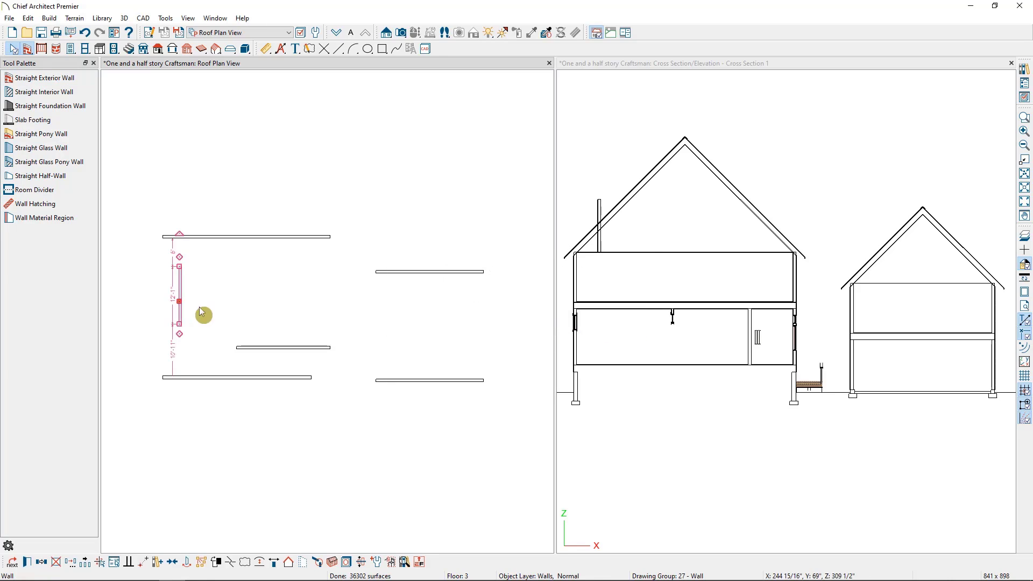
key(Delete)
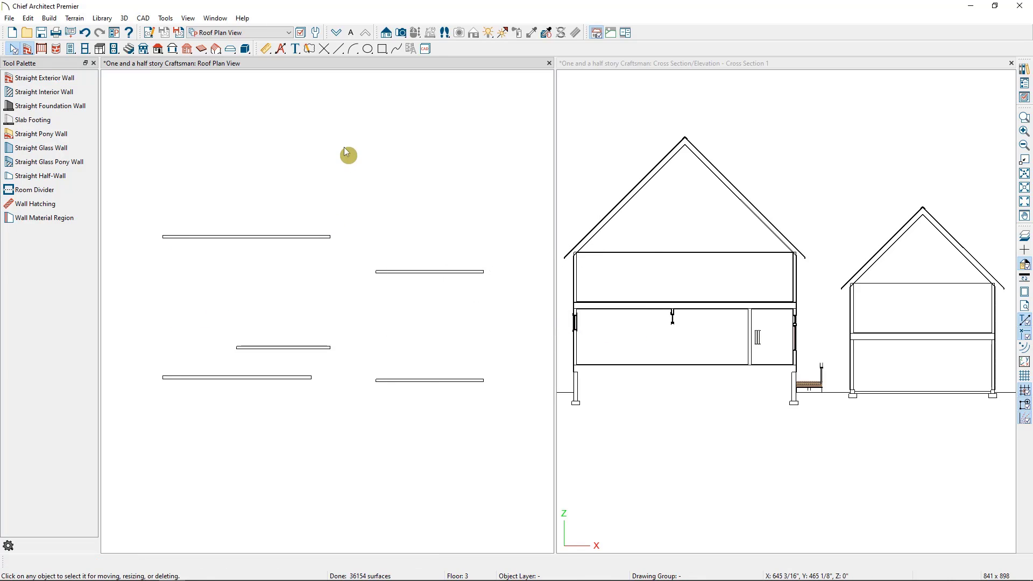
click(336, 32)
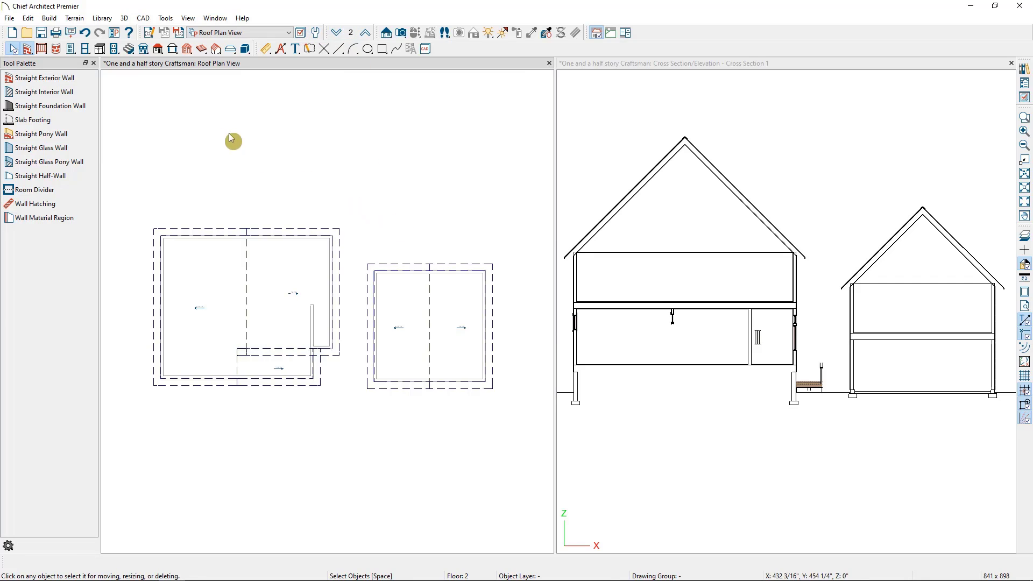
Step: Rebuild the roofs with Ignore Top (2nd) Floor checked in Build Roof
click(49, 18)
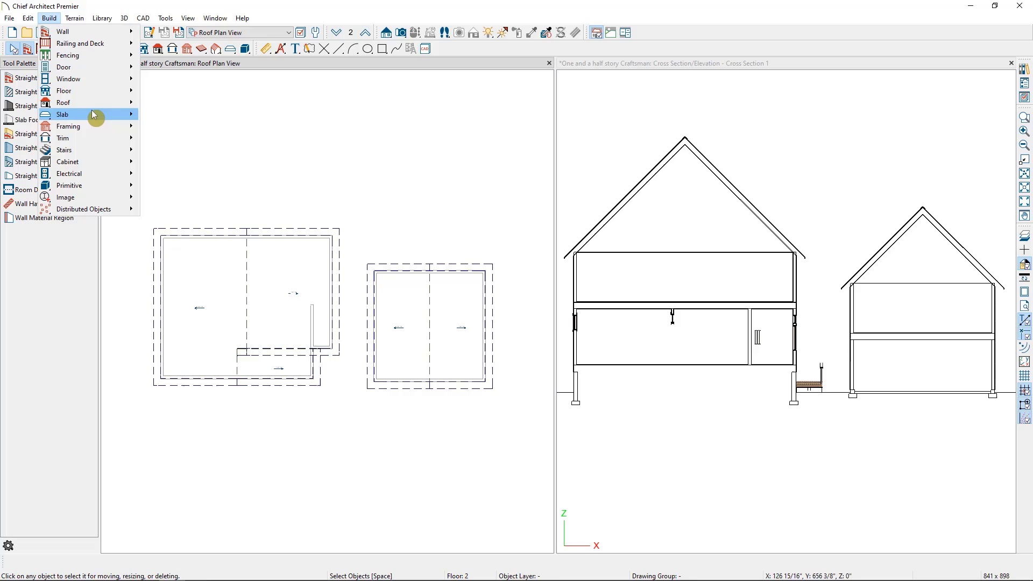
mouse_move(92, 103)
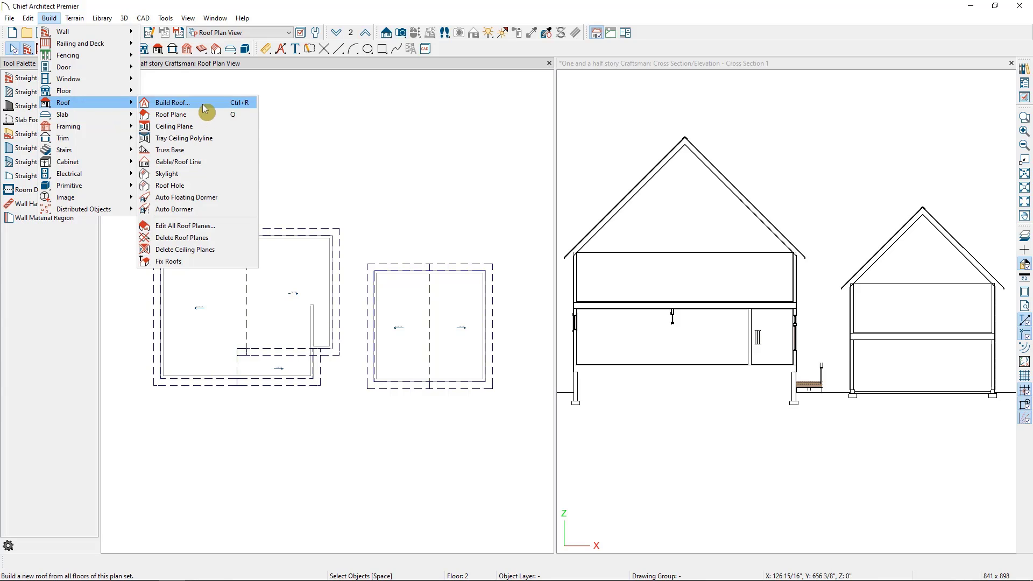
click(202, 104)
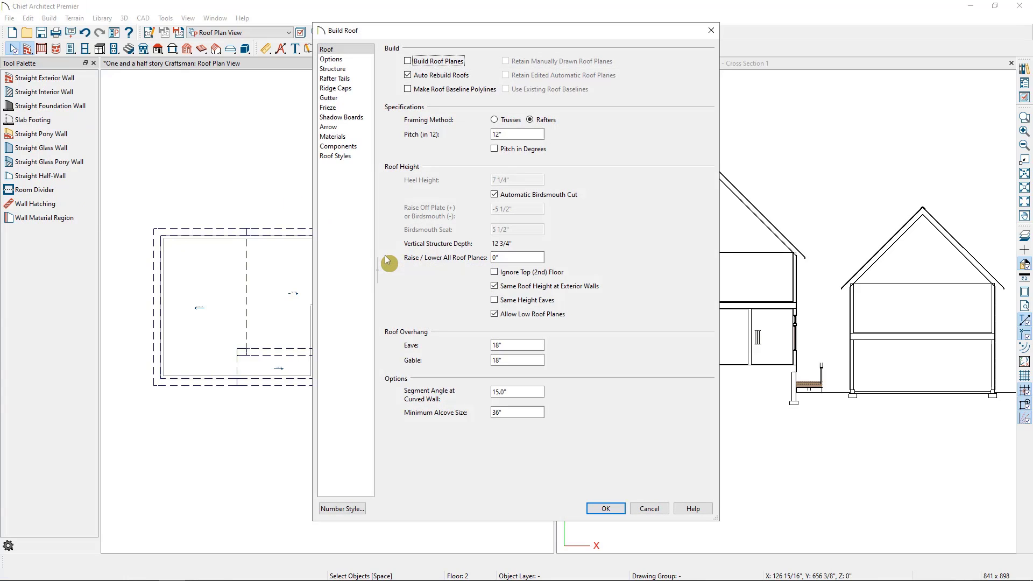
click(533, 277)
click(605, 509)
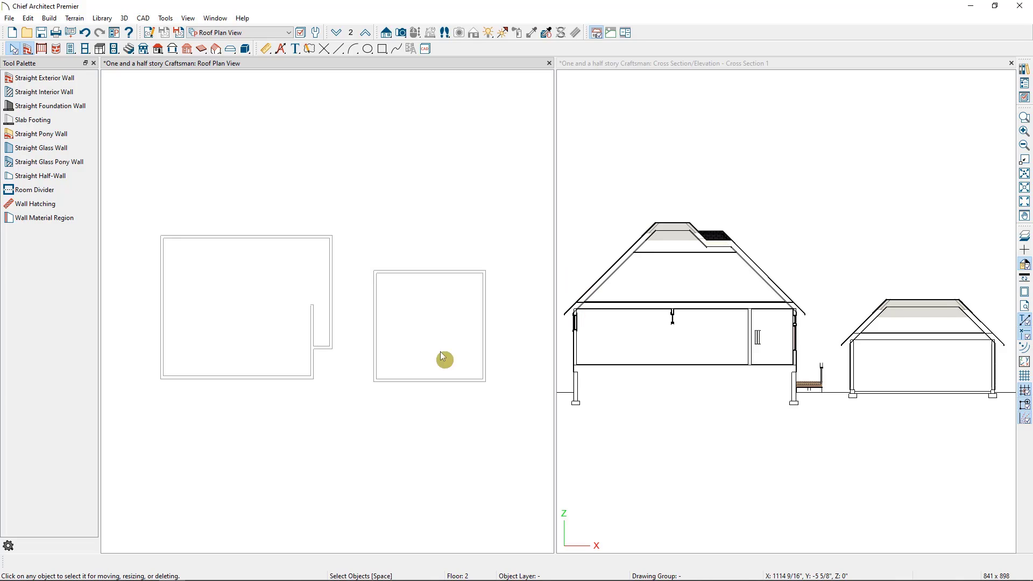
Step: Drop to the first floor, select the garage's north roof plane, and zoom the cross-section eave
click(336, 32)
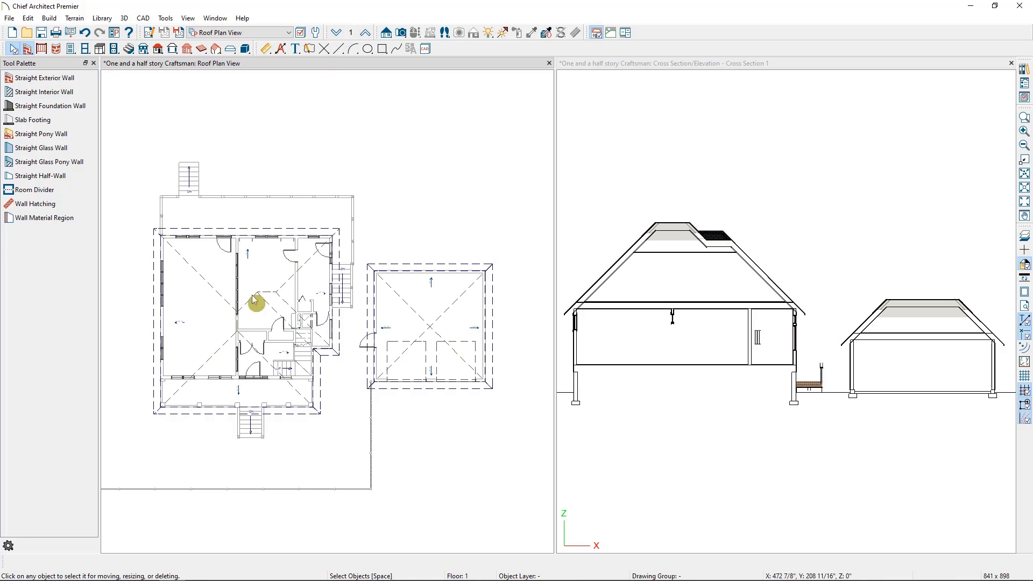
click(447, 268)
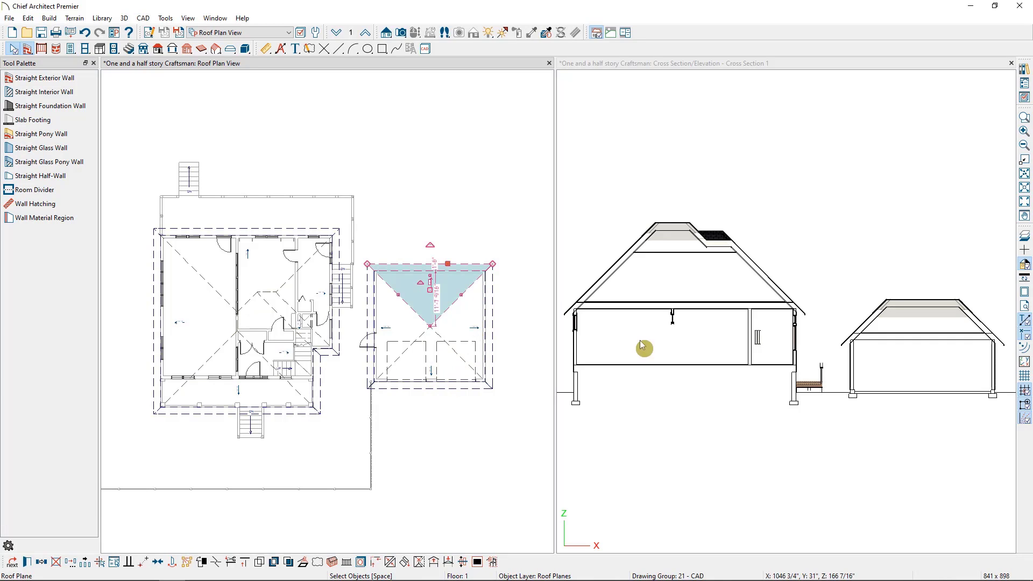
scroll(576, 308, up, 2)
scroll(571, 311, up, 5)
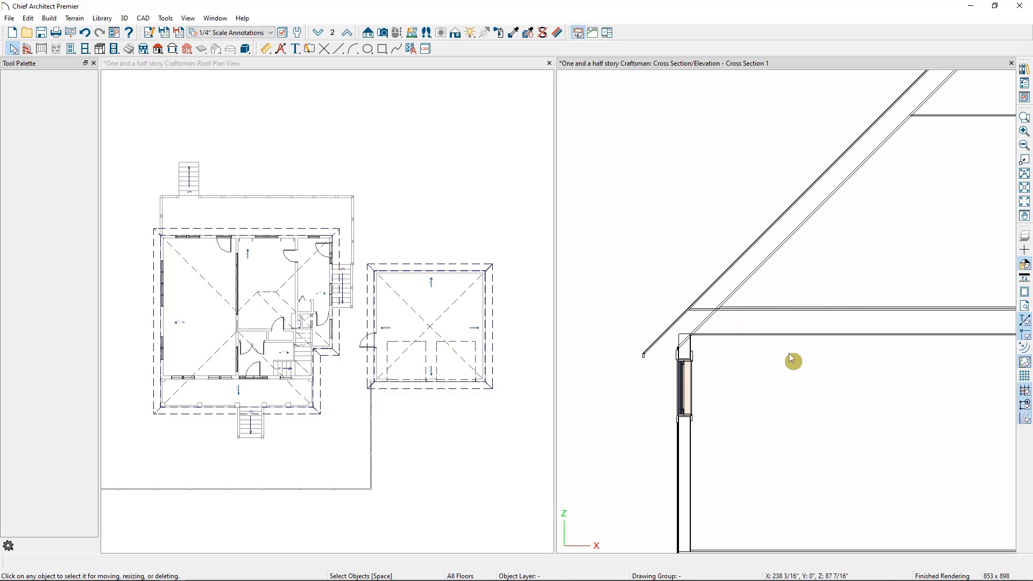
scroll(790, 356, down, 5)
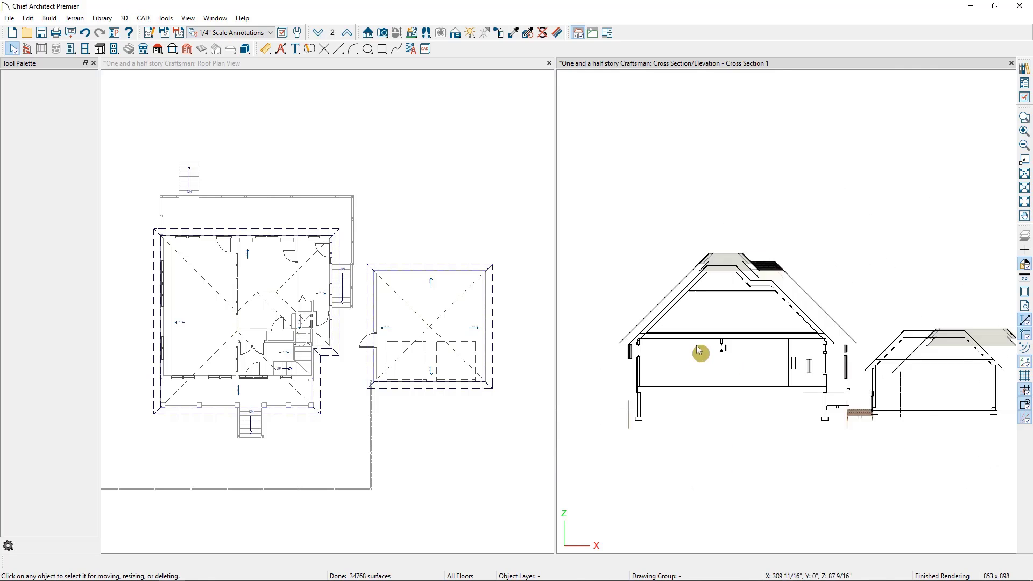
Step: Rebuild the roofs with Raise / Lower All Roof Planes set to 36 inches
click(156, 50)
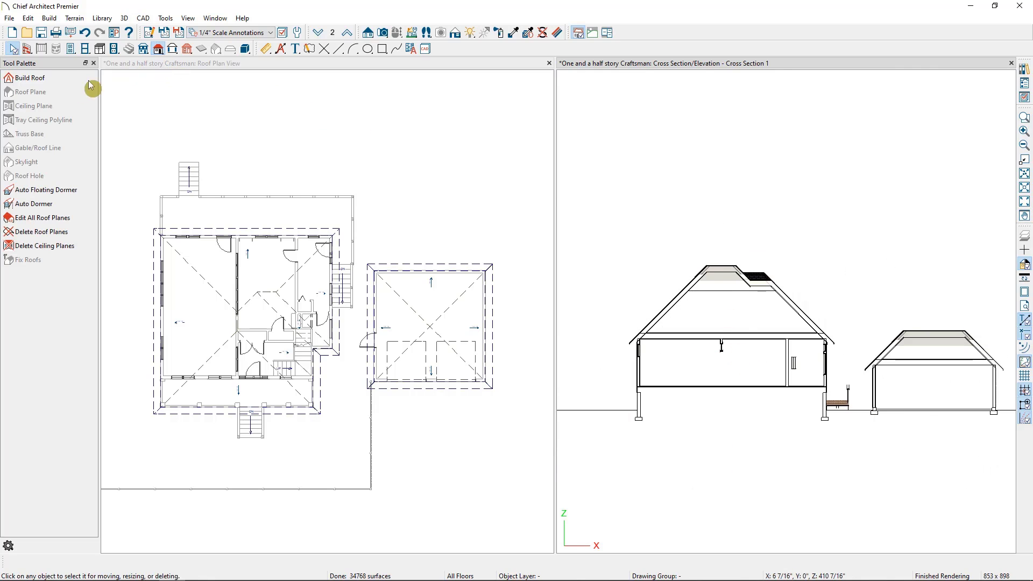
click(45, 76)
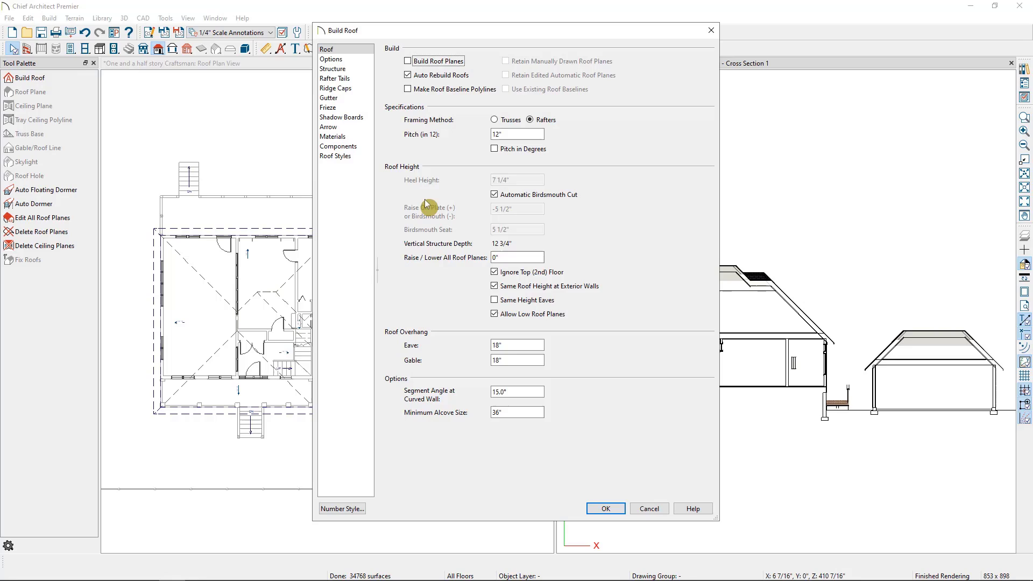
click(515, 258)
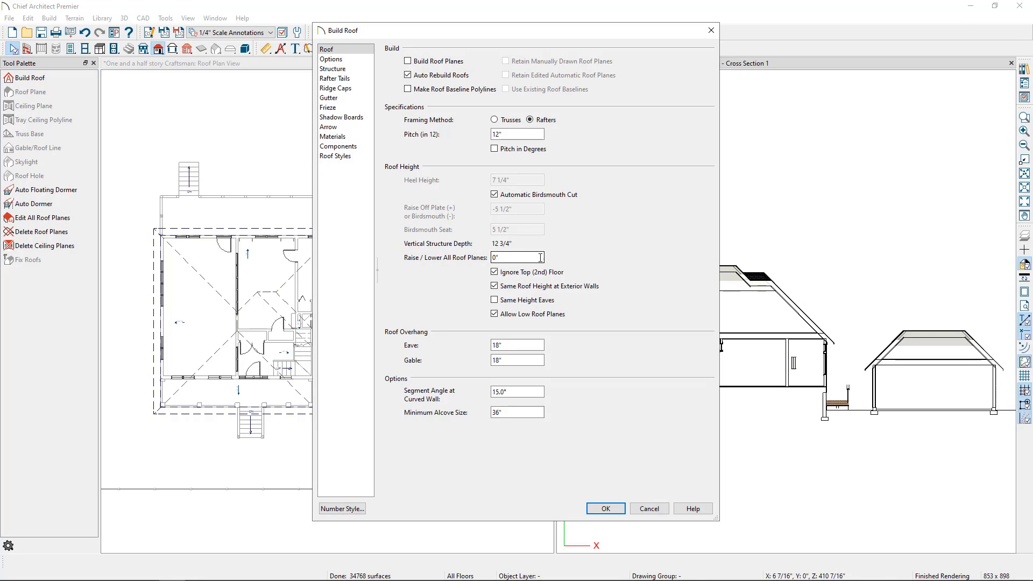
drag(540, 258, 470, 254)
text(36)
double_click(519, 260)
click(610, 509)
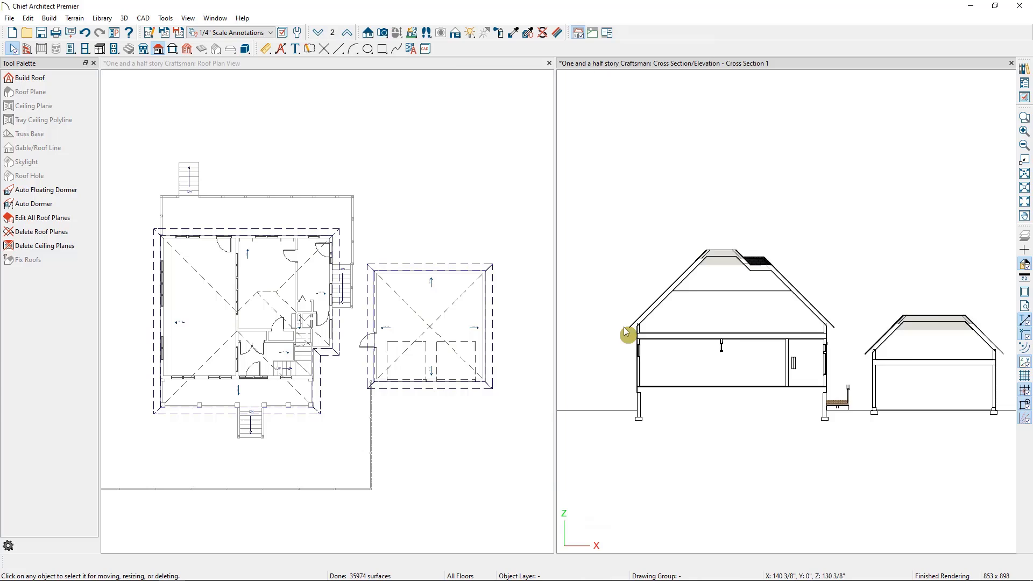
scroll(639, 339, up, 5)
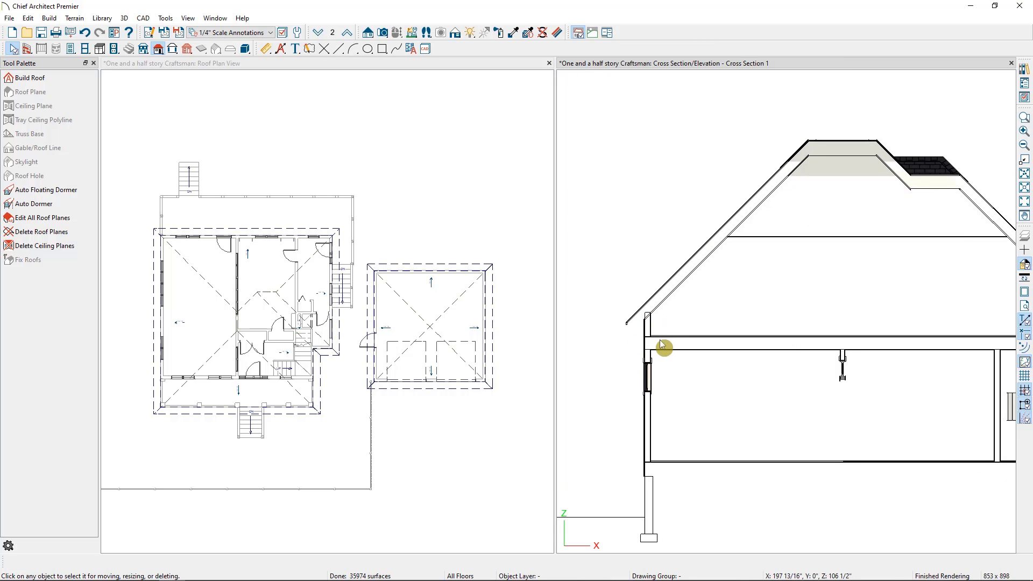
Step: Try a negative (-36) raise amount in Build Roof, then cancel without applying
click(42, 83)
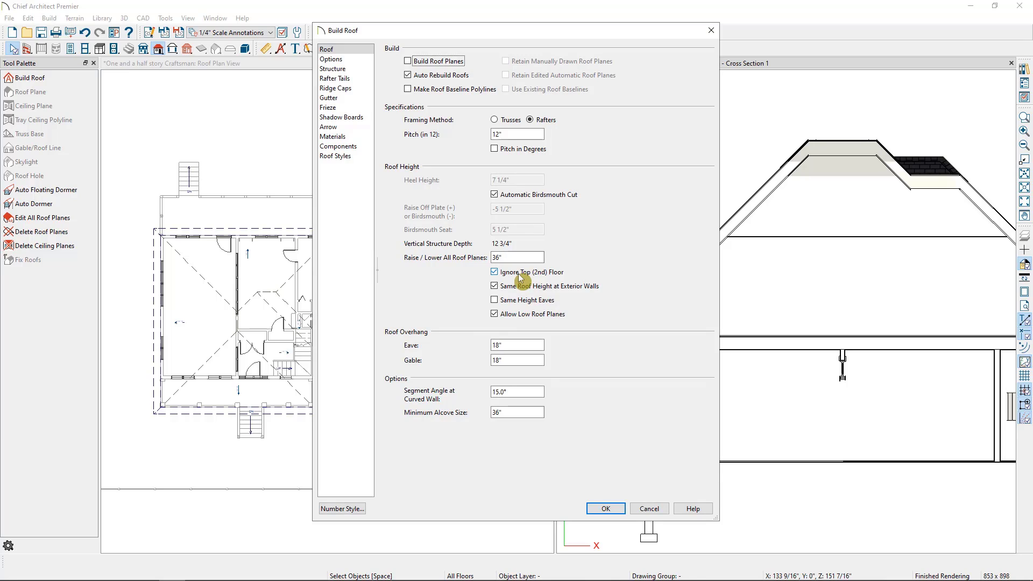
click(493, 257)
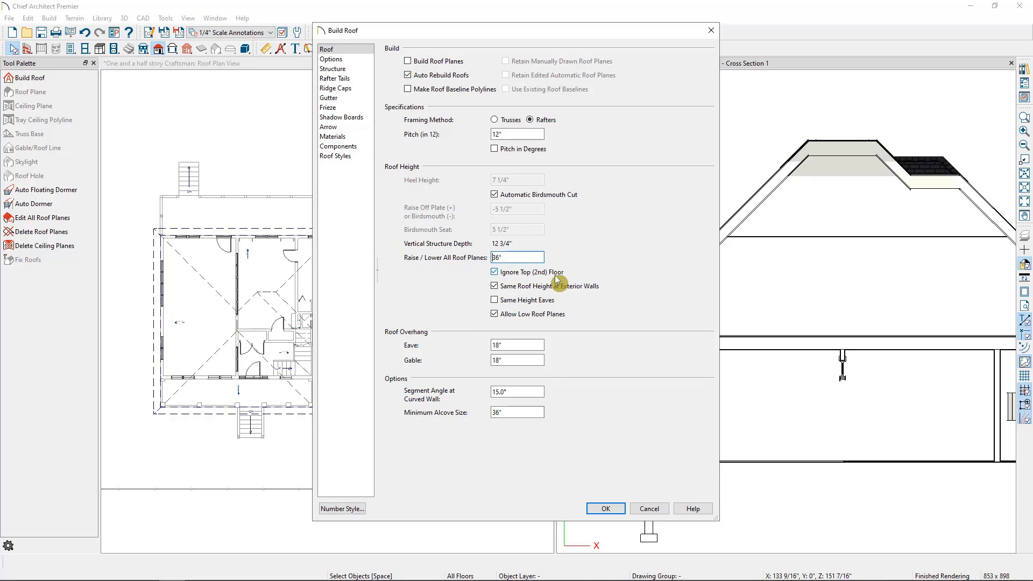
text(-)
click(661, 508)
scroll(834, 377, down, 4)
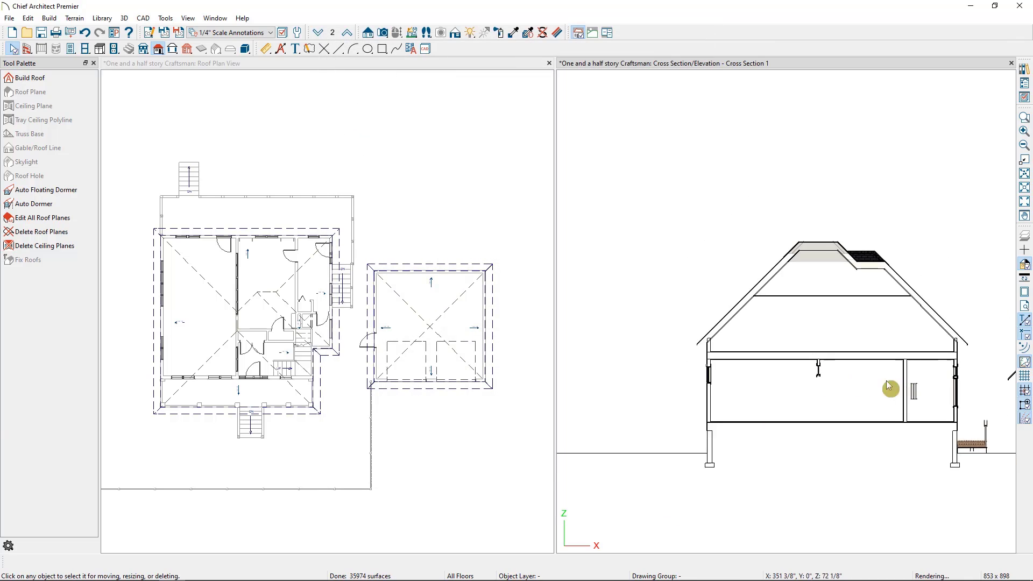
key(Escape)
scroll(721, 388, down, 2)
scroll(744, 398, up, 1)
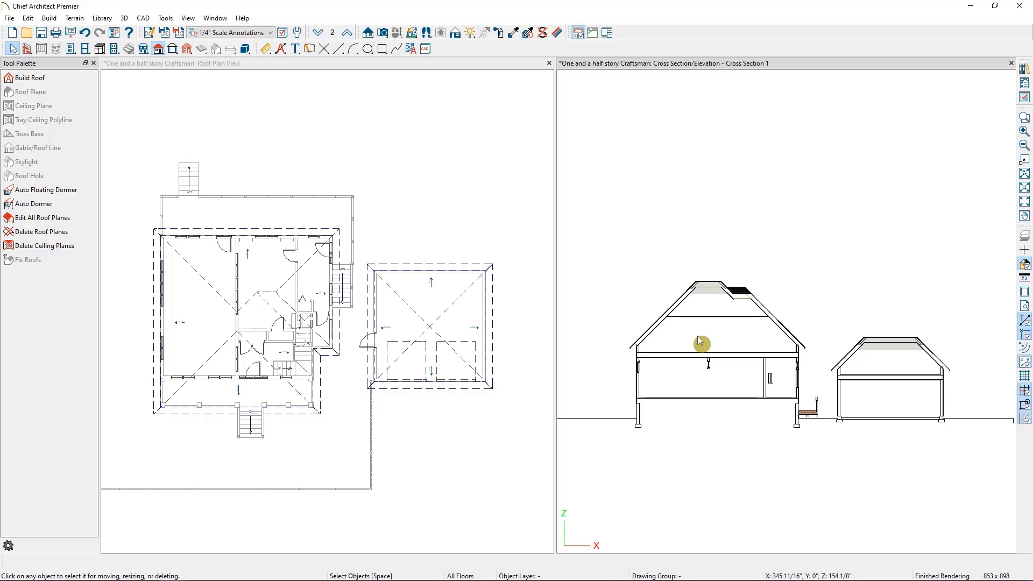
Step: Uncheck Ignore Top (2nd) Floor, set the roof-plane raise to 0, and rebuild
click(46, 85)
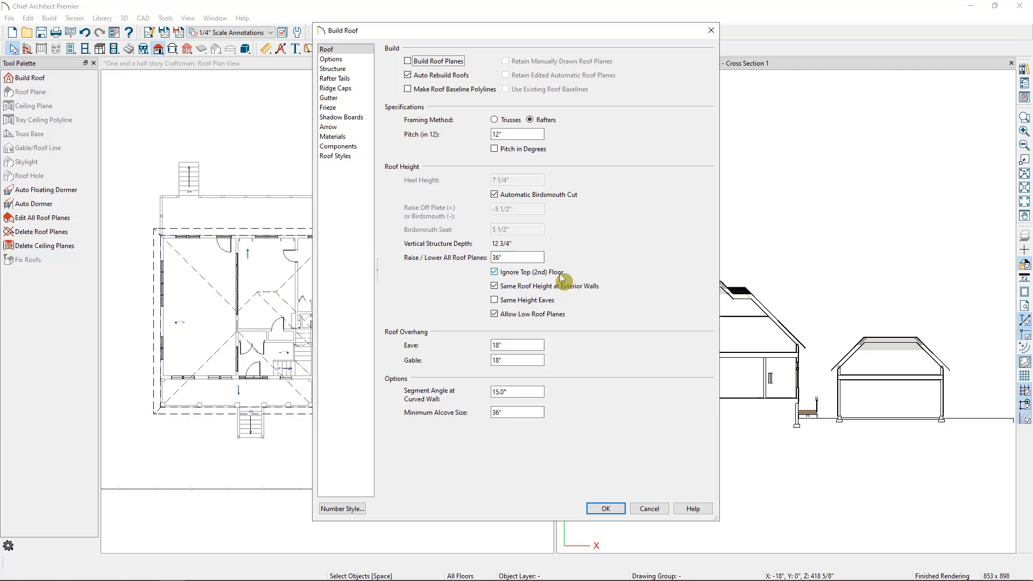
click(508, 273)
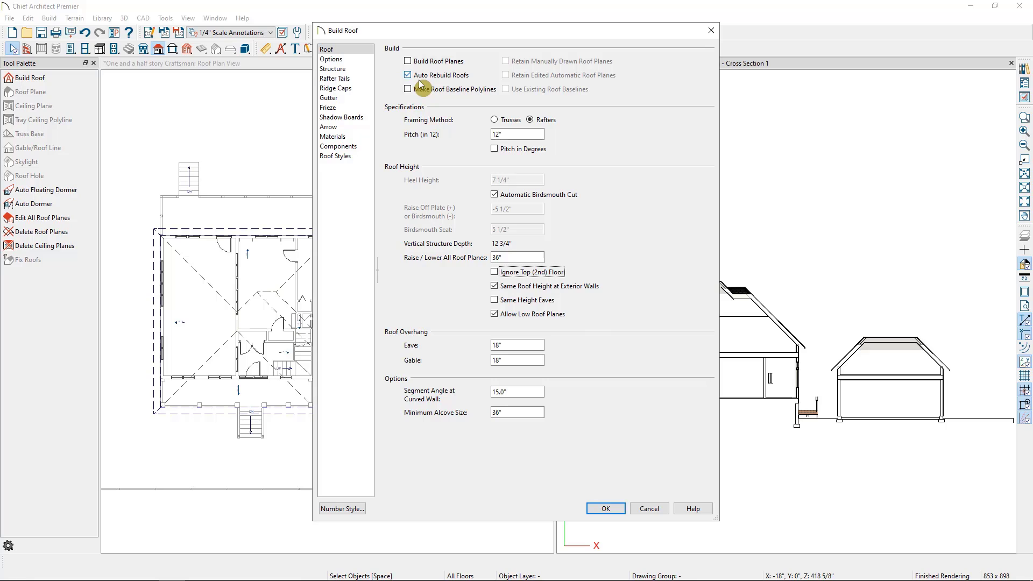
key(shift+Tab)
text(0)
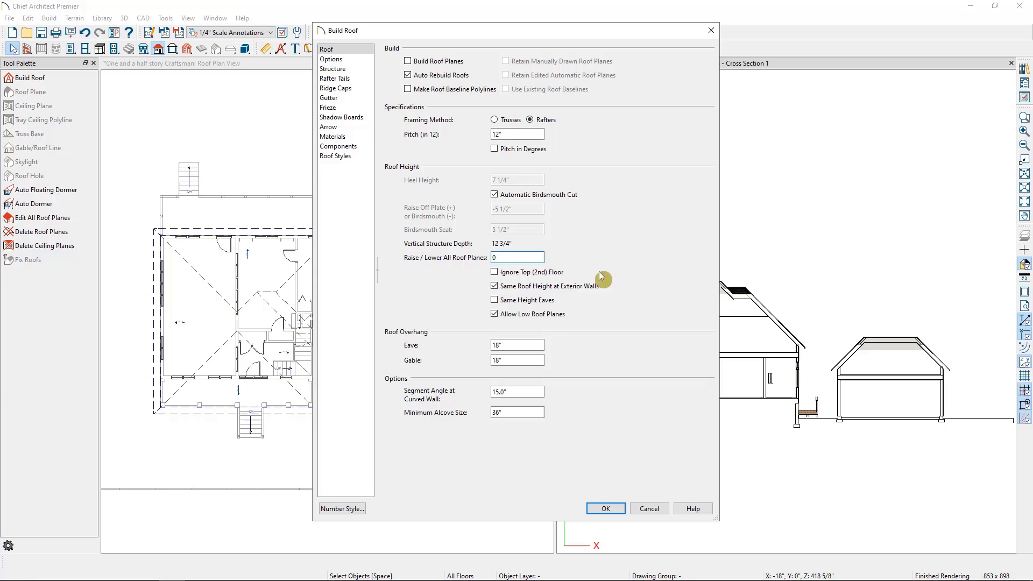
key(Tab)
key(Tab)
key(Tab)
click(606, 509)
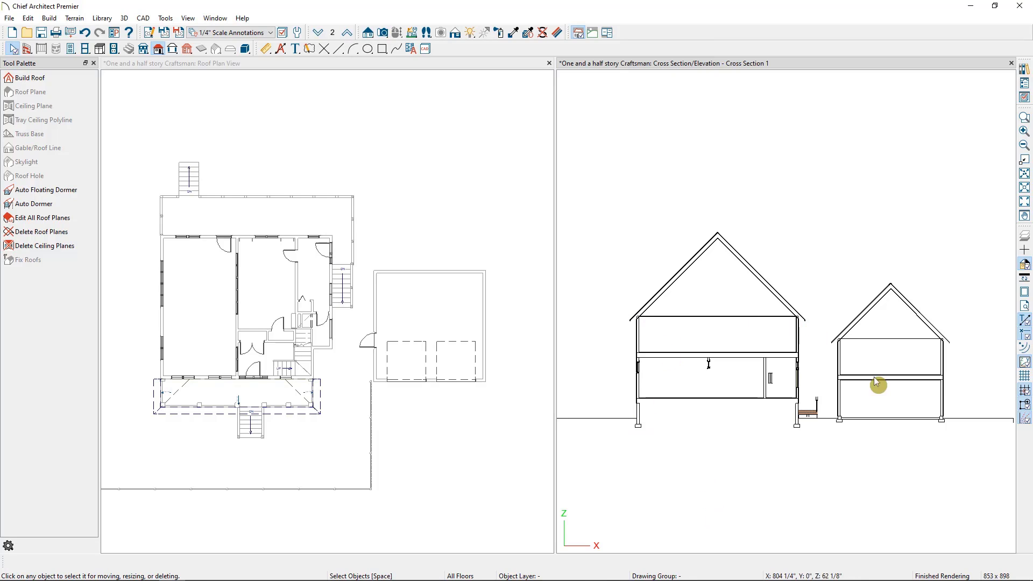
click(324, 92)
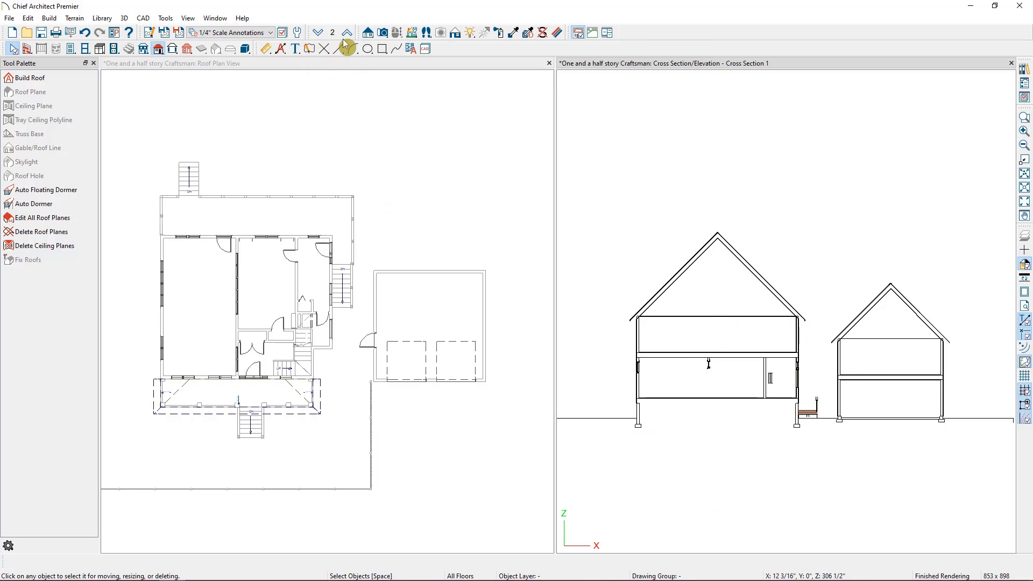
click(365, 33)
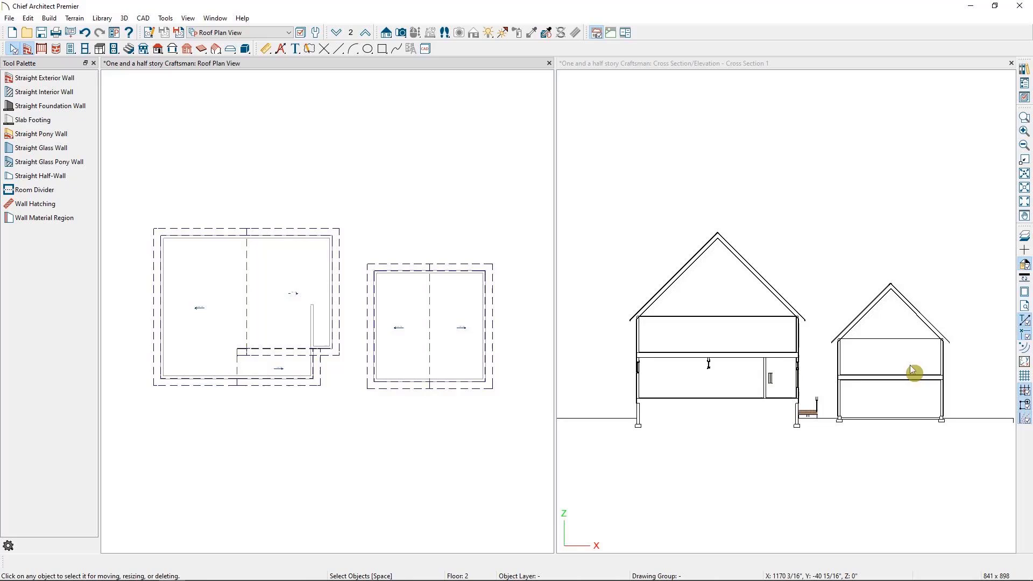
Step: Set the garage attic room's Rough Ceiling to 24" on its Structure page
click(454, 315)
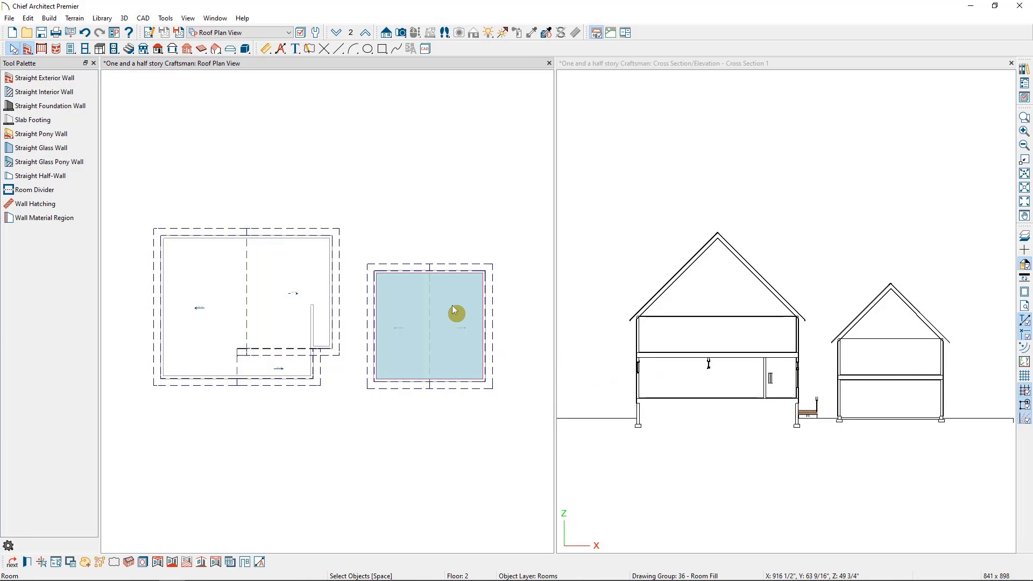
double_click(453, 310)
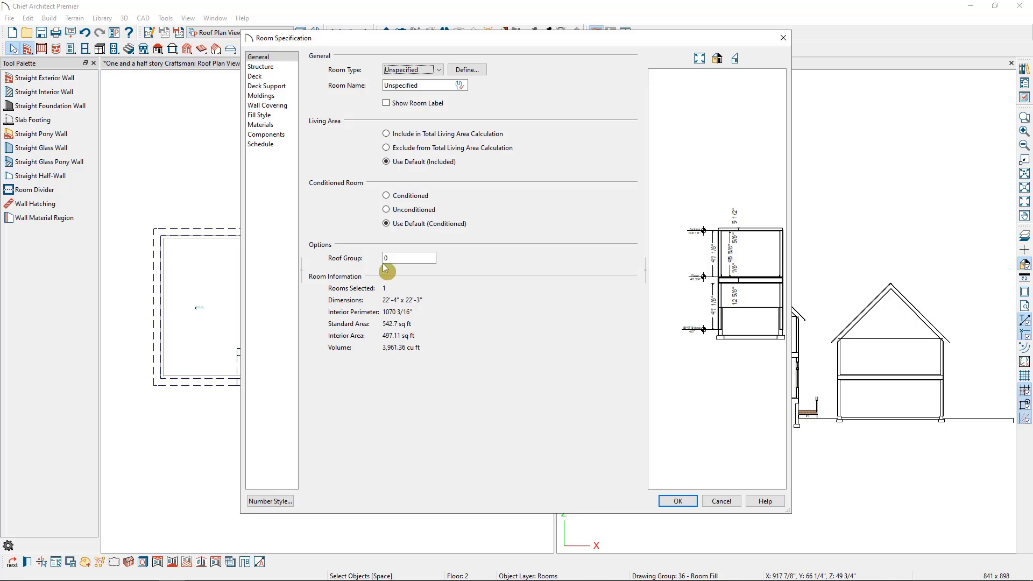
click(261, 67)
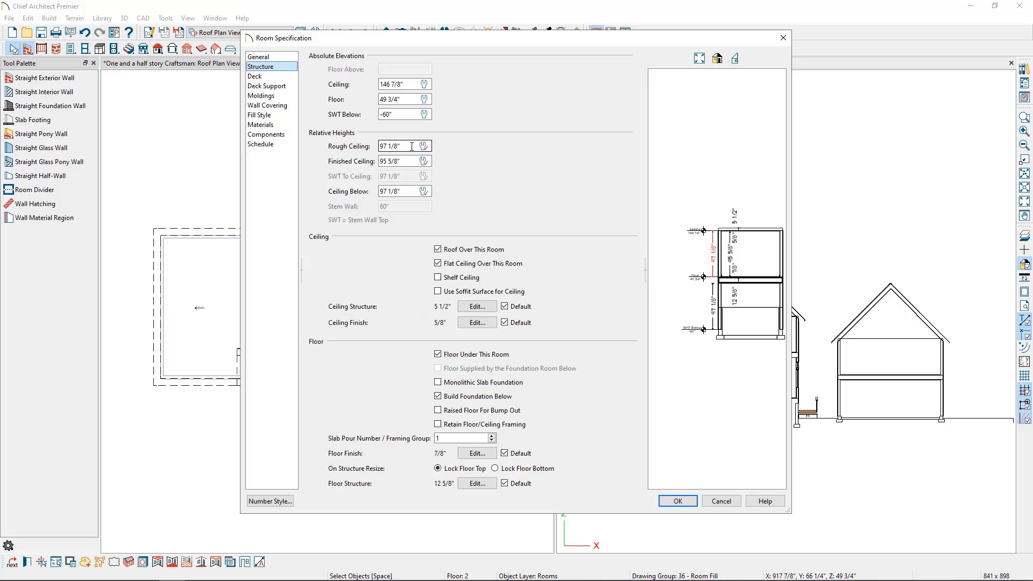
click(355, 150)
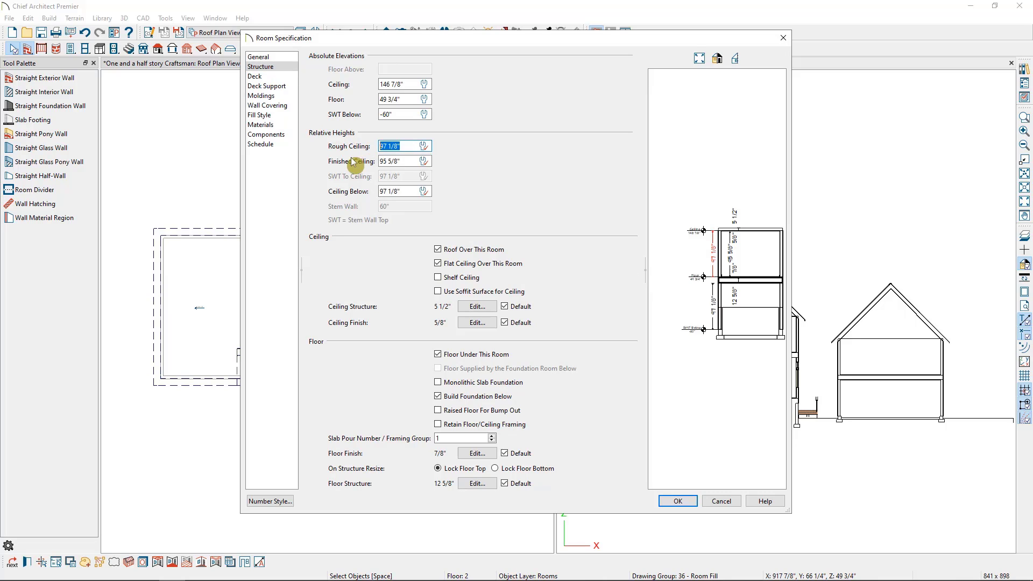
text(24)
key(Tab)
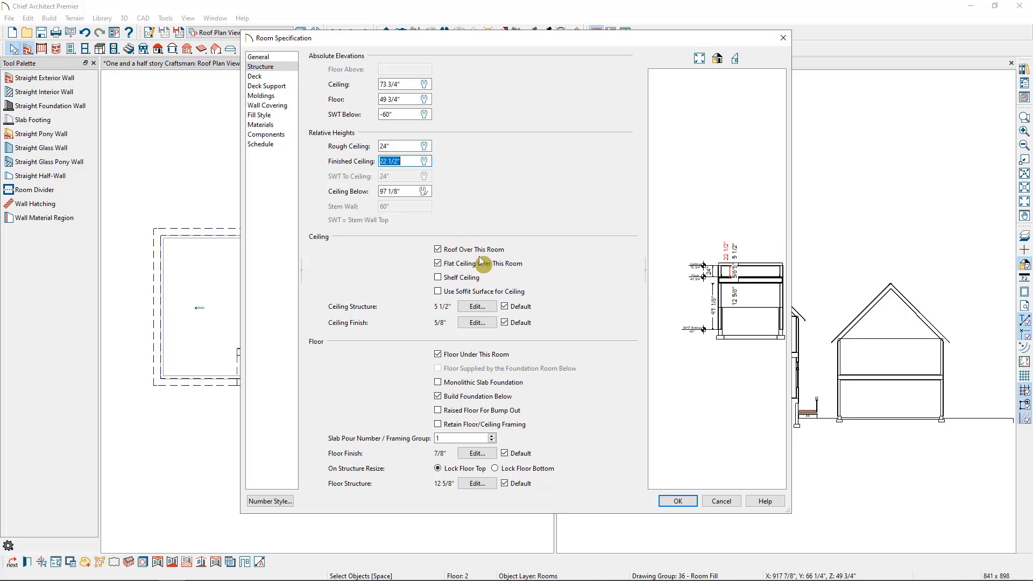
click(677, 501)
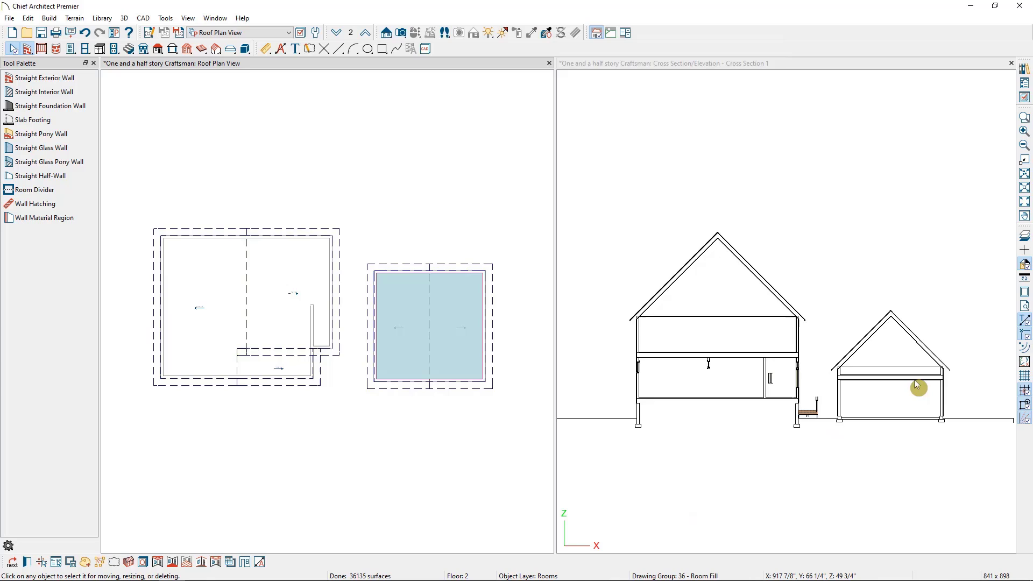
Step: Uncheck Flat Ceiling Over This Room in the garage attic room's Structure settings
scroll(919, 400, up, 3)
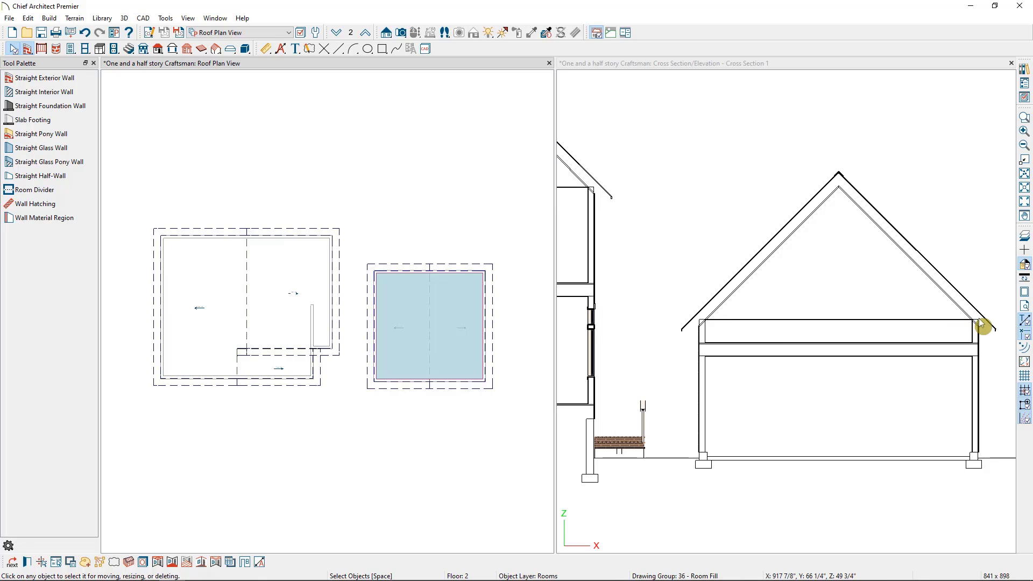
double_click(451, 308)
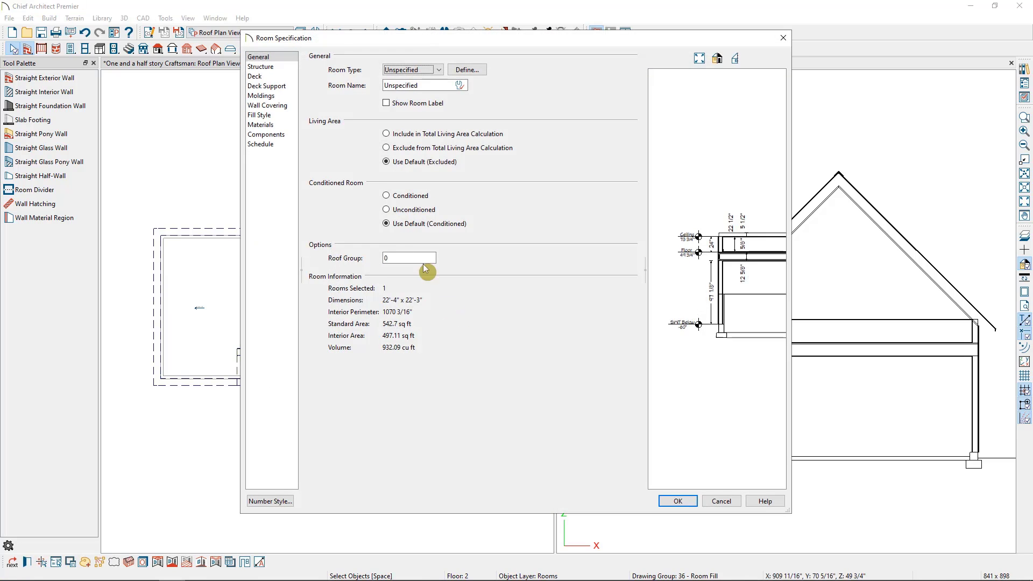
click(263, 66)
click(463, 266)
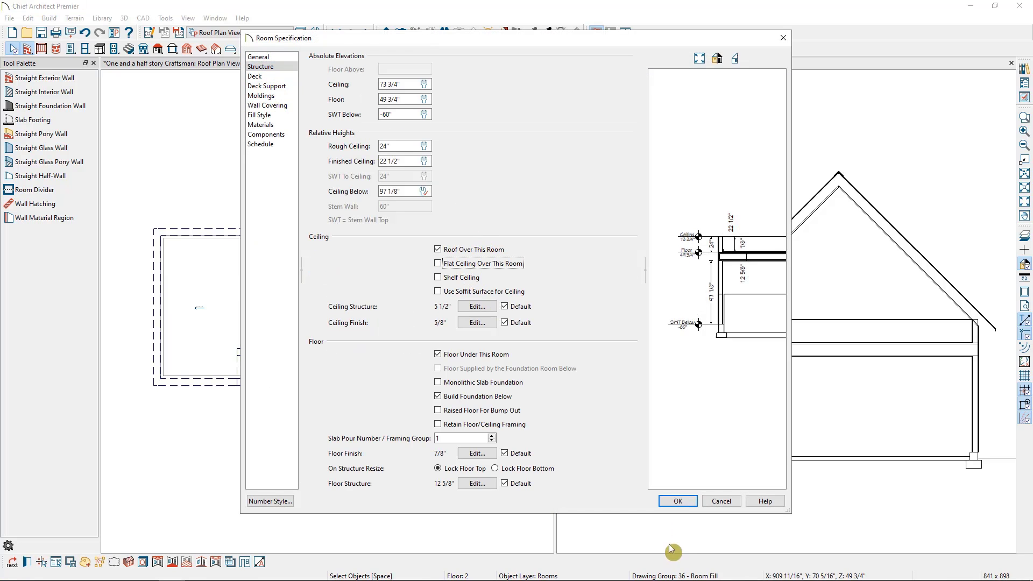
click(679, 502)
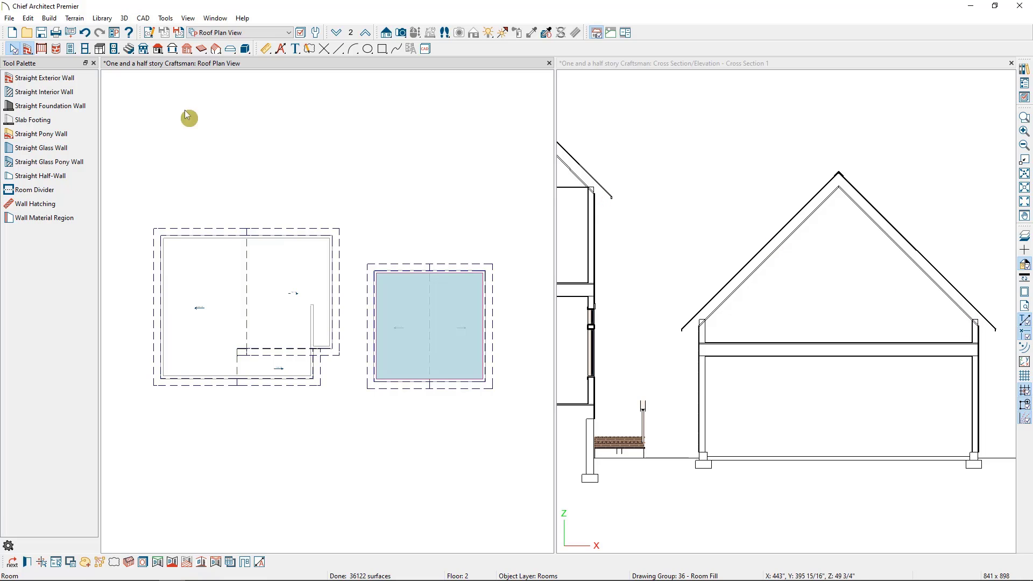
Step: Disable Auto Rebuild Roofs in the Build Roof dialog from the roof tools
click(158, 48)
click(30, 77)
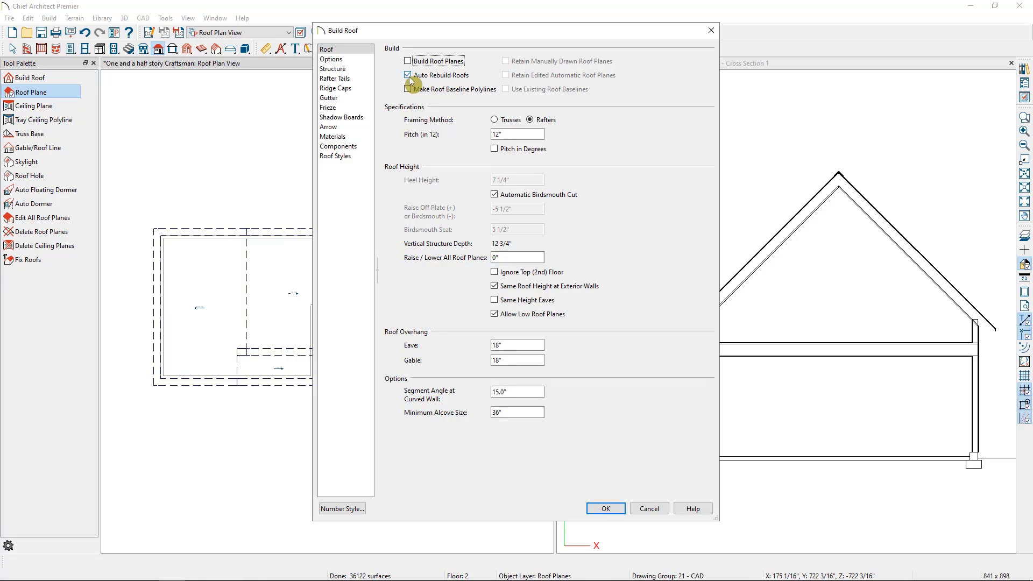
click(442, 82)
click(647, 509)
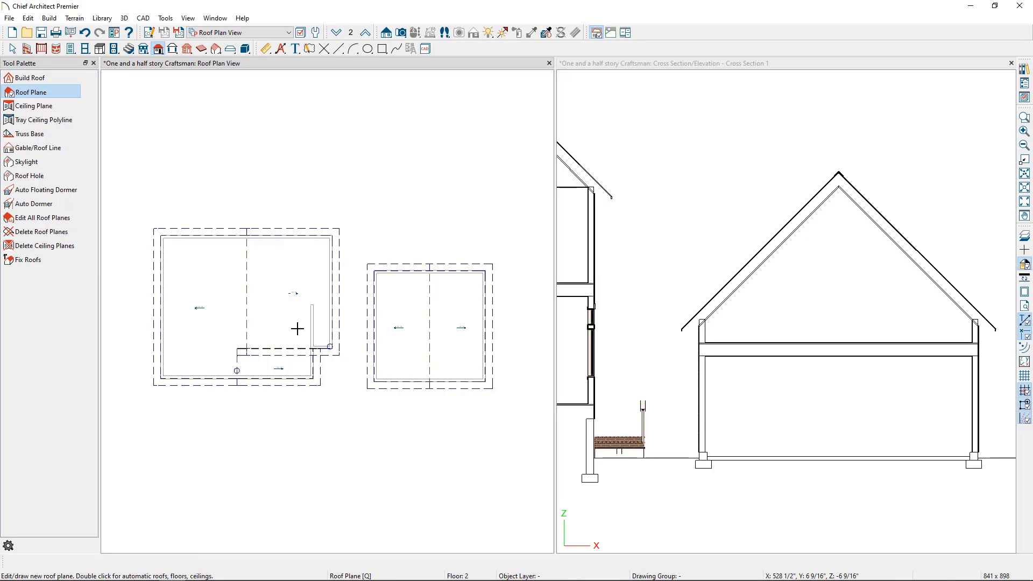
Step: Select one main-house roof plane, then marquee-select to include all three main-house roof planes
click(331, 228)
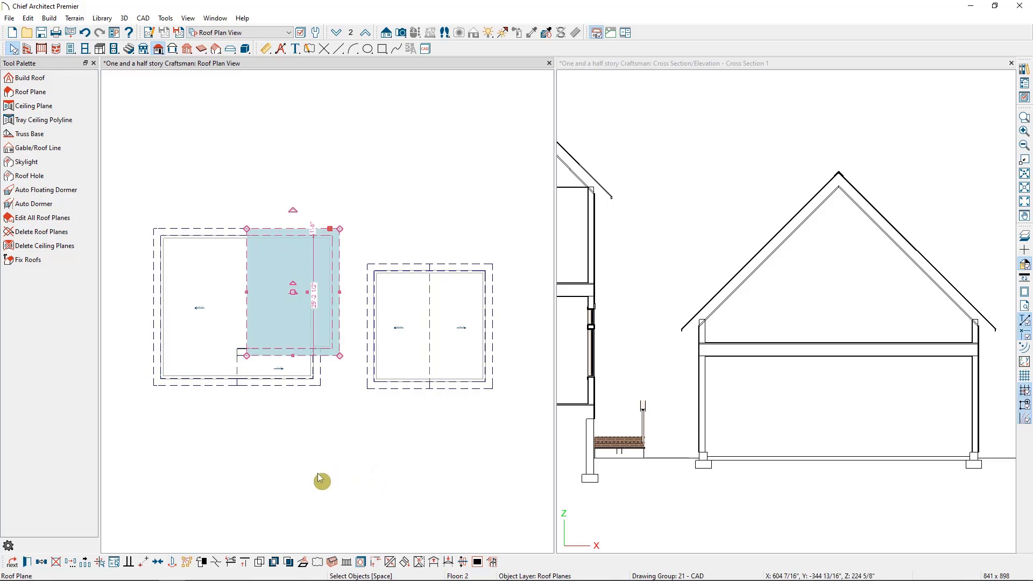
click(100, 562)
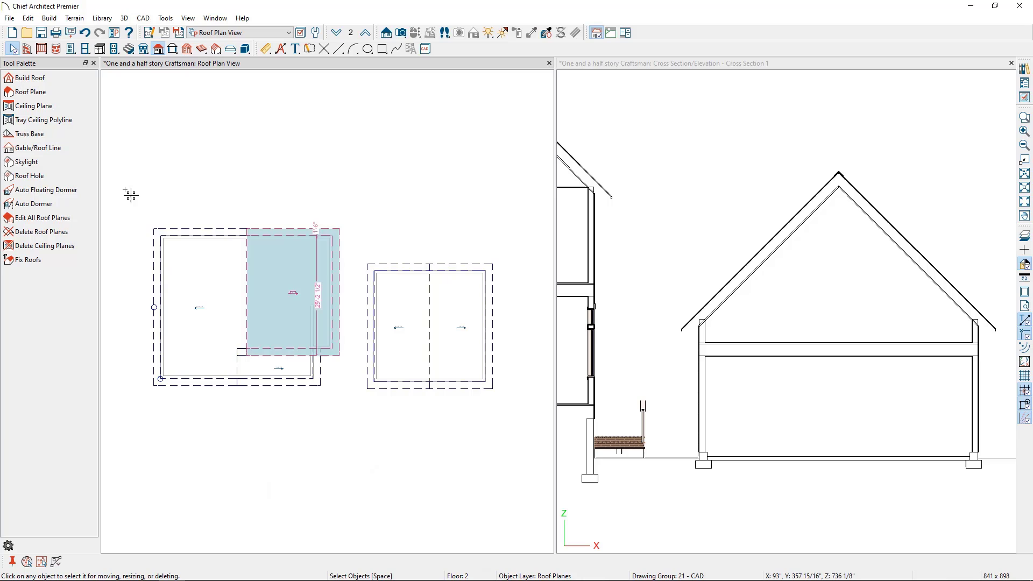
drag(129, 194, 332, 425)
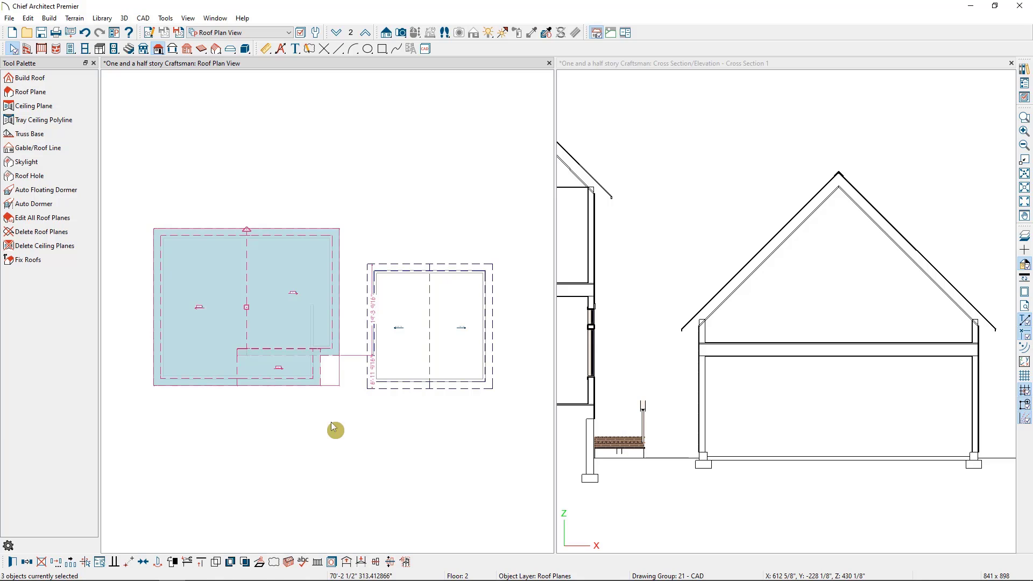
Step: Move the three selected roof planes by a Z delta of -60" with Transform/Replicate
click(55, 563)
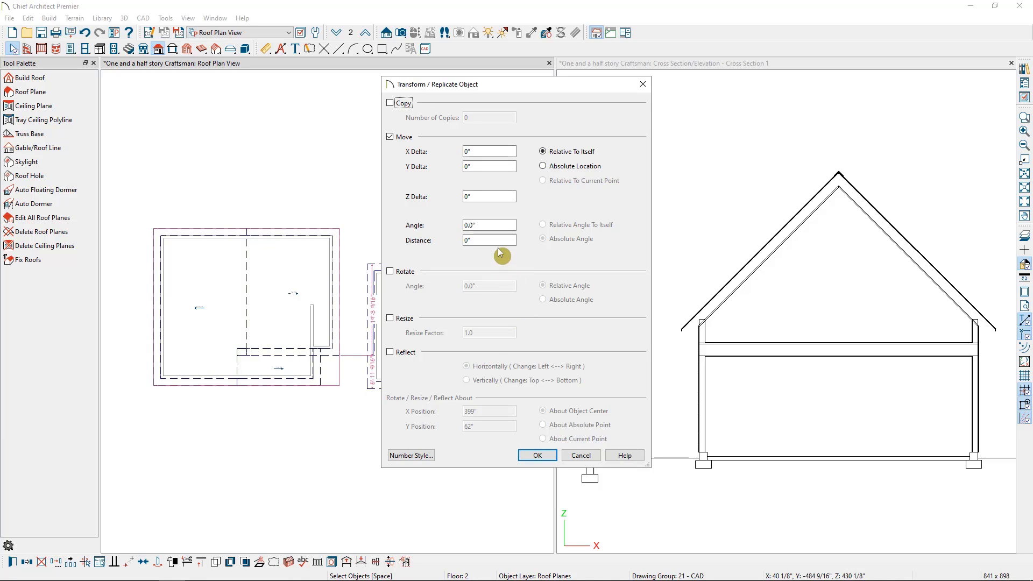
double_click(468, 197)
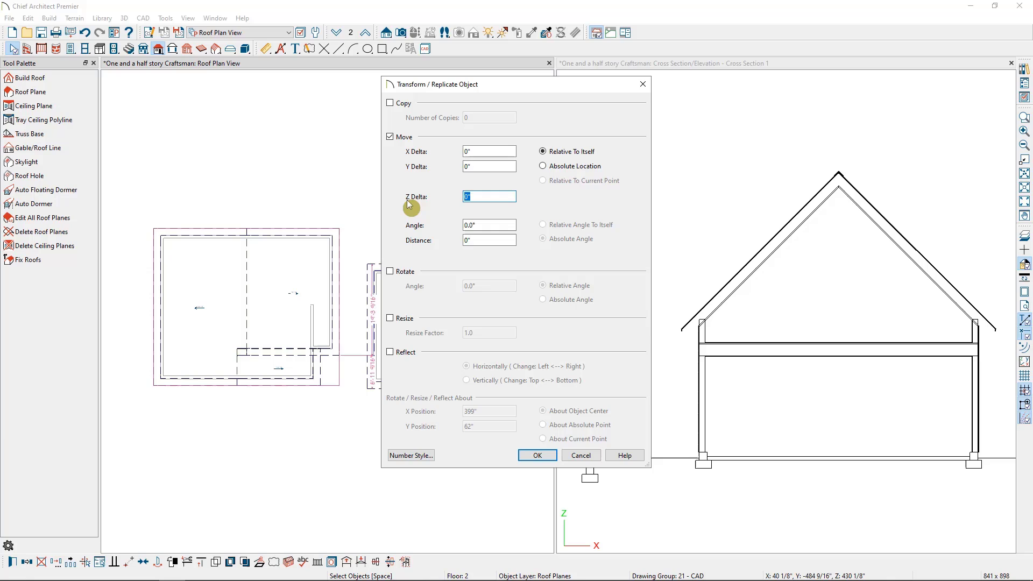
text(-)
text(60)
key(Tab)
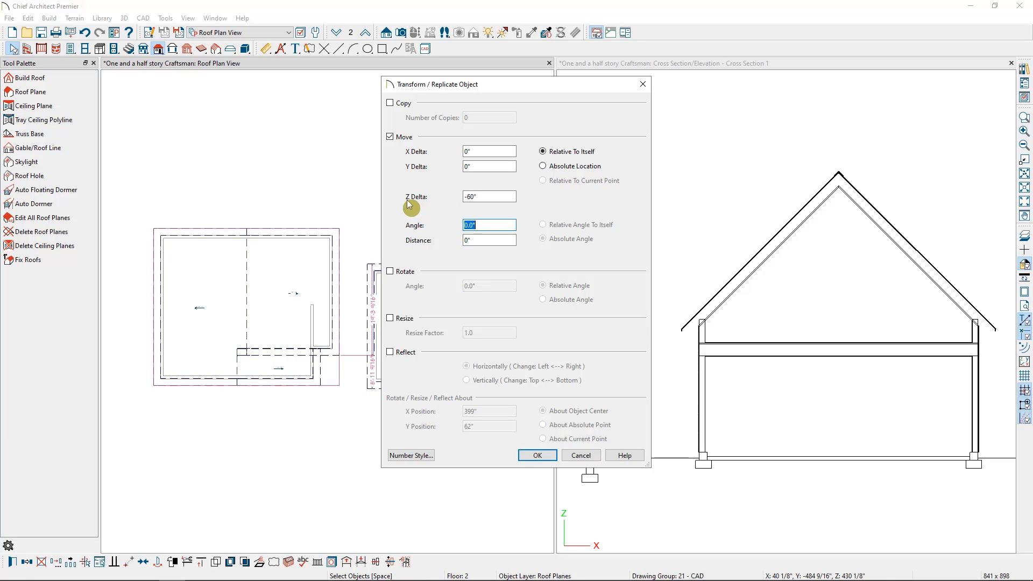
click(539, 455)
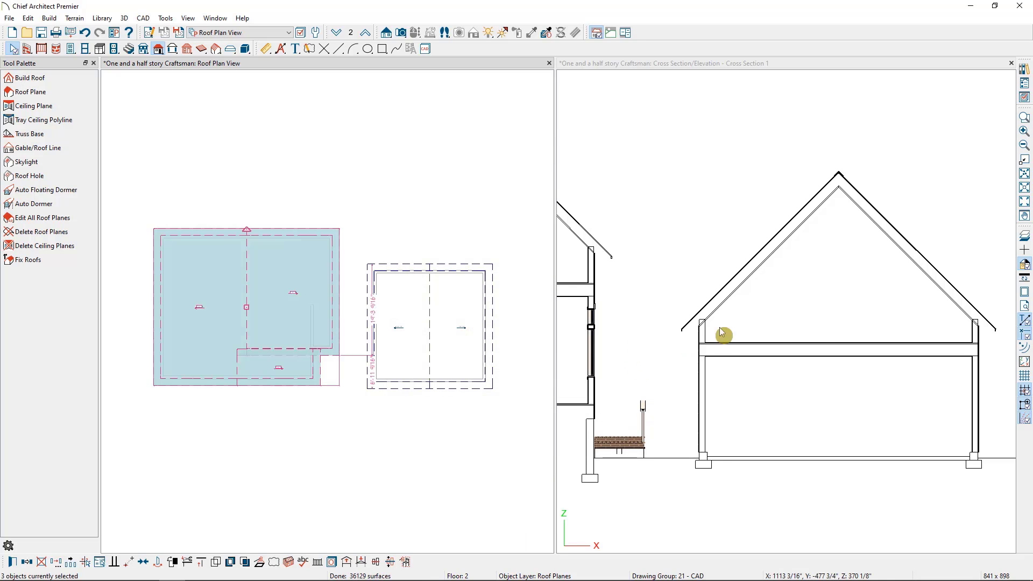
Step: Zoom Cross Section 1 onto the main house eave to inspect the lowered roof
scroll(719, 327, up, 3)
click(740, 295)
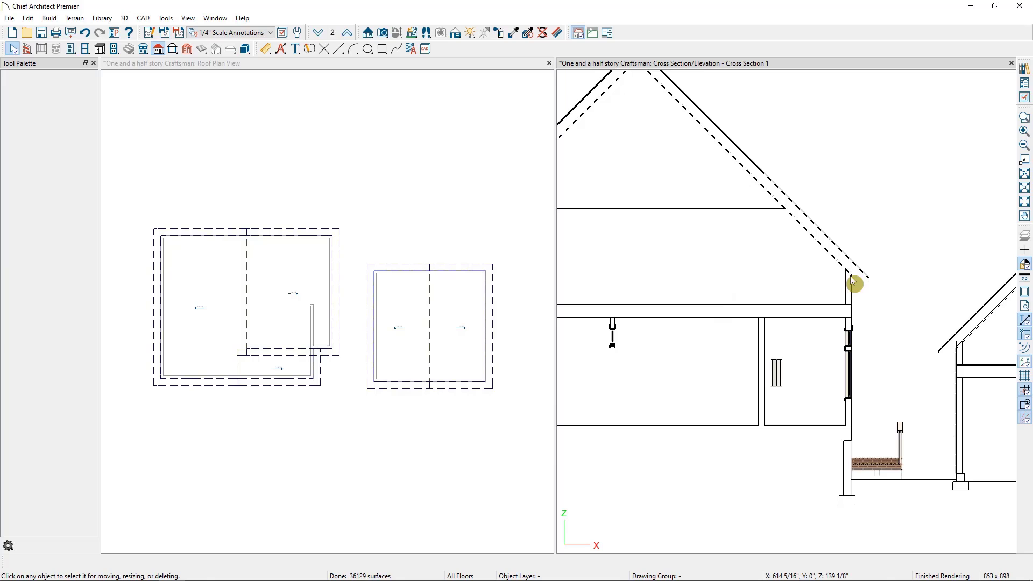